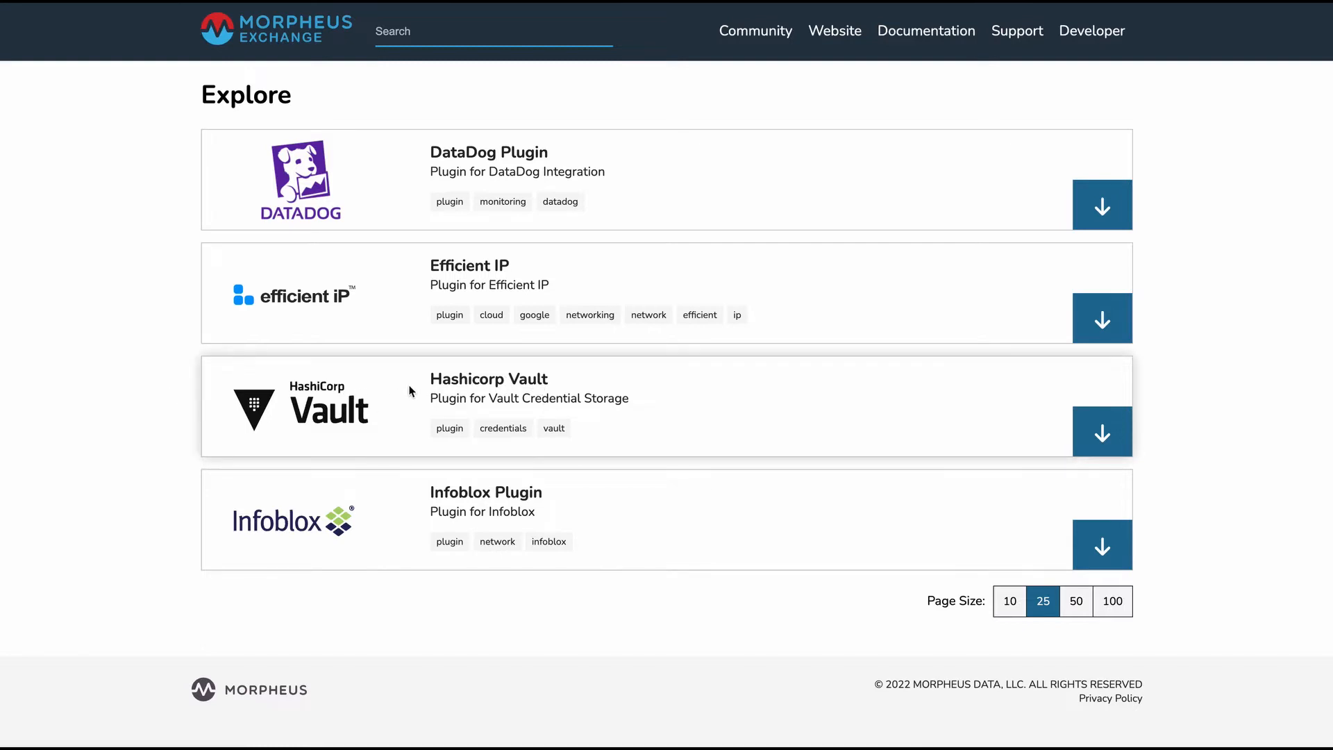
Open the Hashicorp Vault plugin page, then review the installed plugins under Administration integrations
click(477, 392)
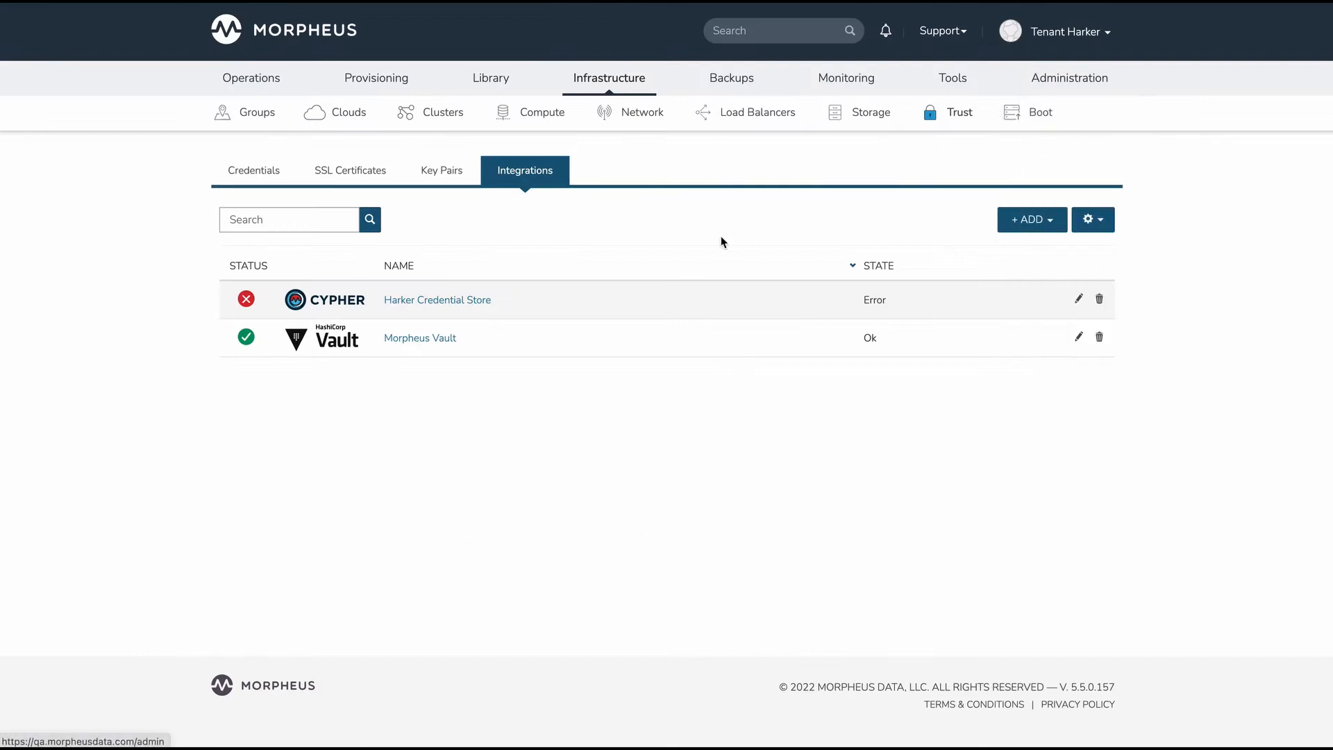
mouse_move(1110, 84)
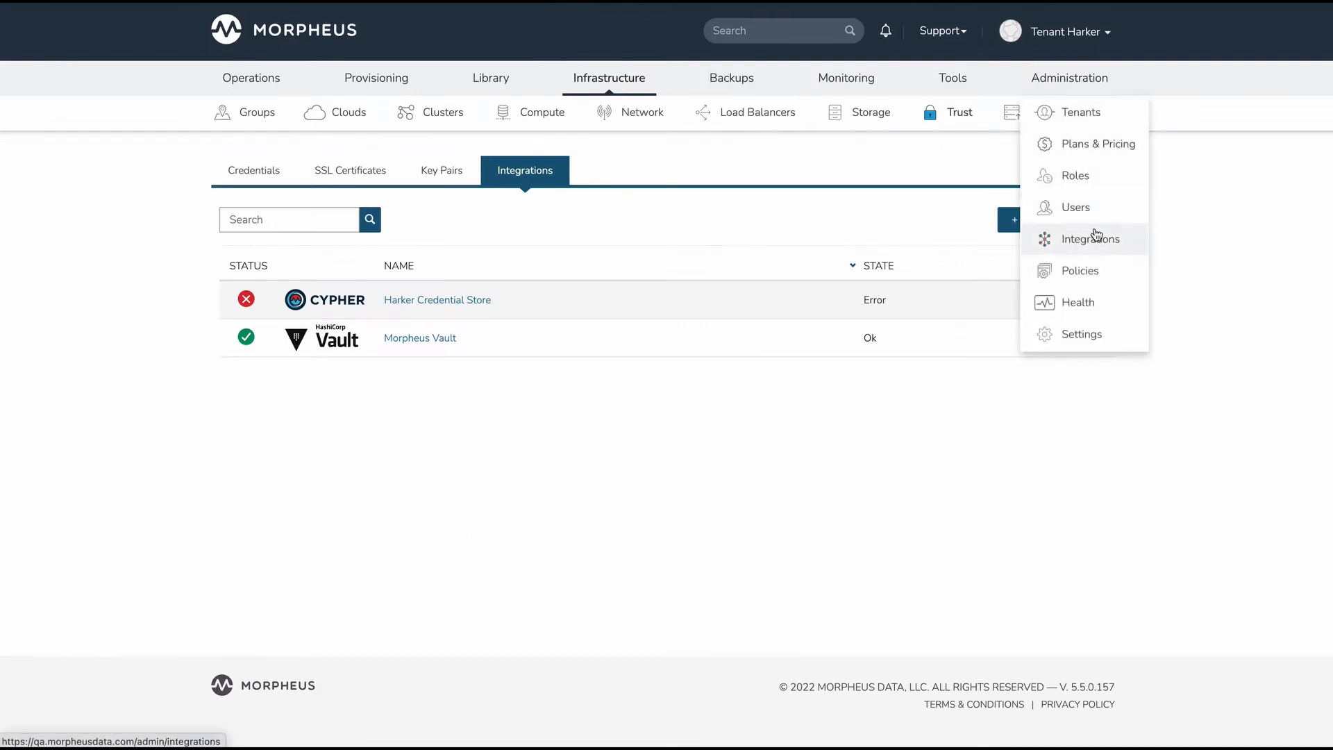
click(1095, 250)
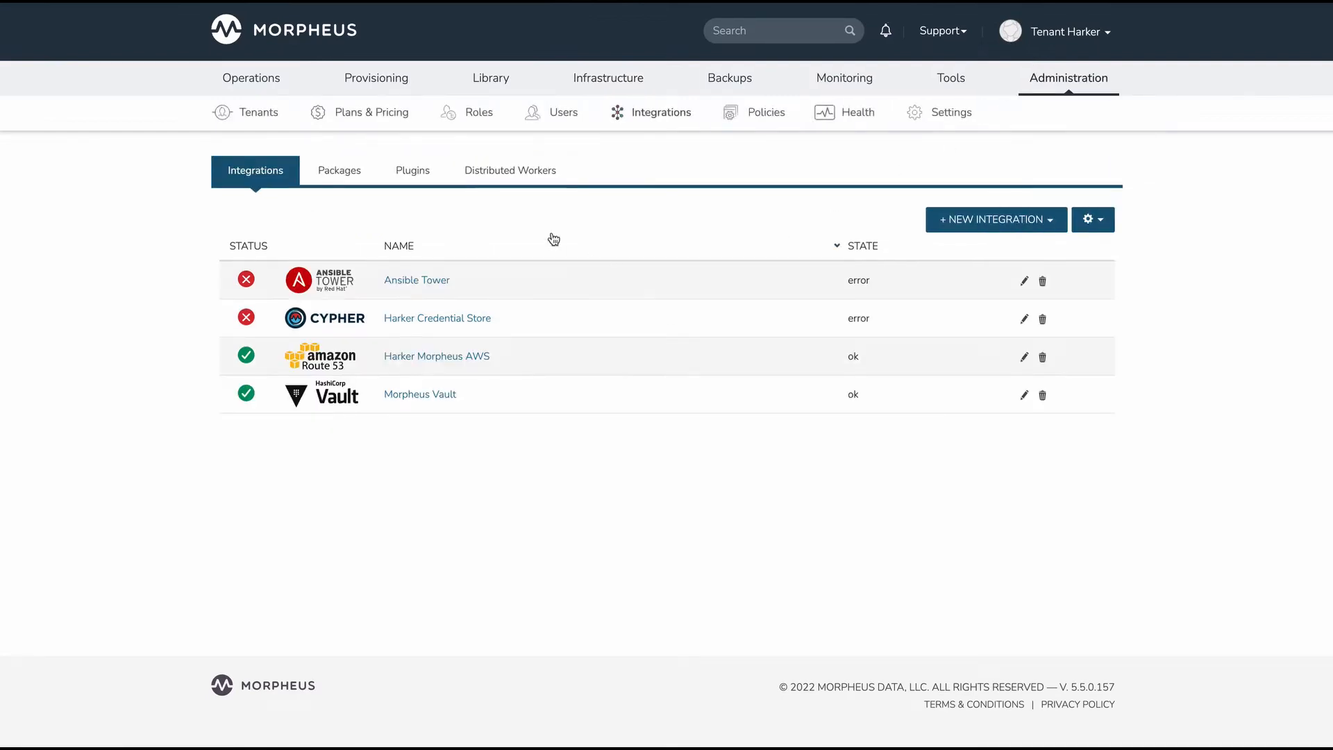
click(407, 174)
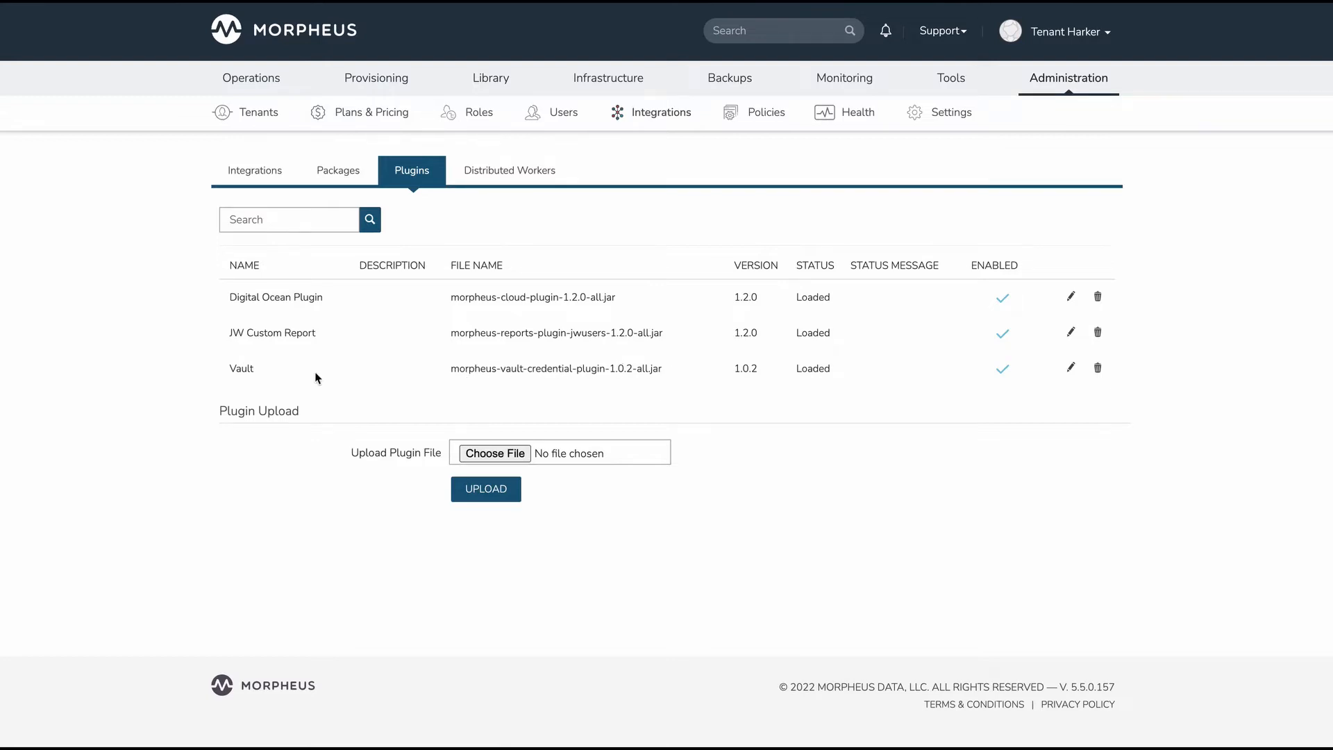
Open the Trust integrations list and review the secret store types available to add
mouse_move(506, 91)
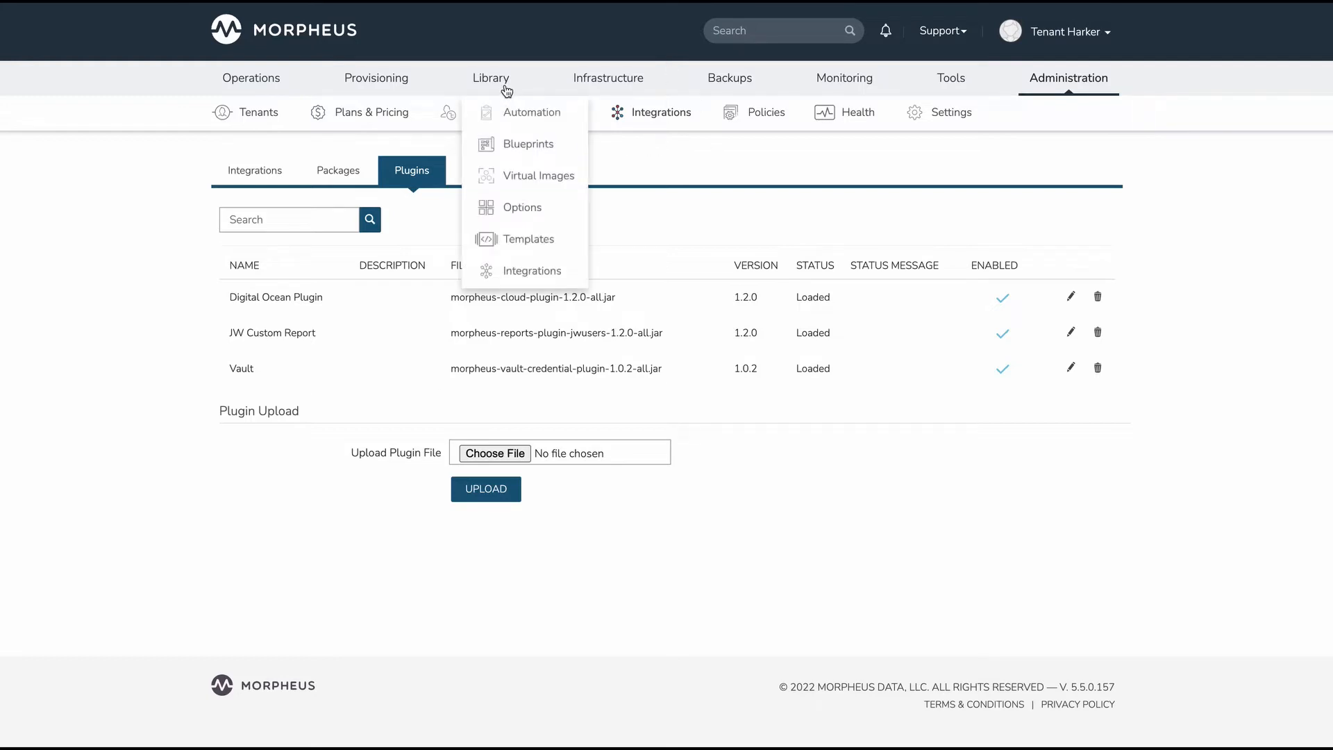
mouse_move(608, 82)
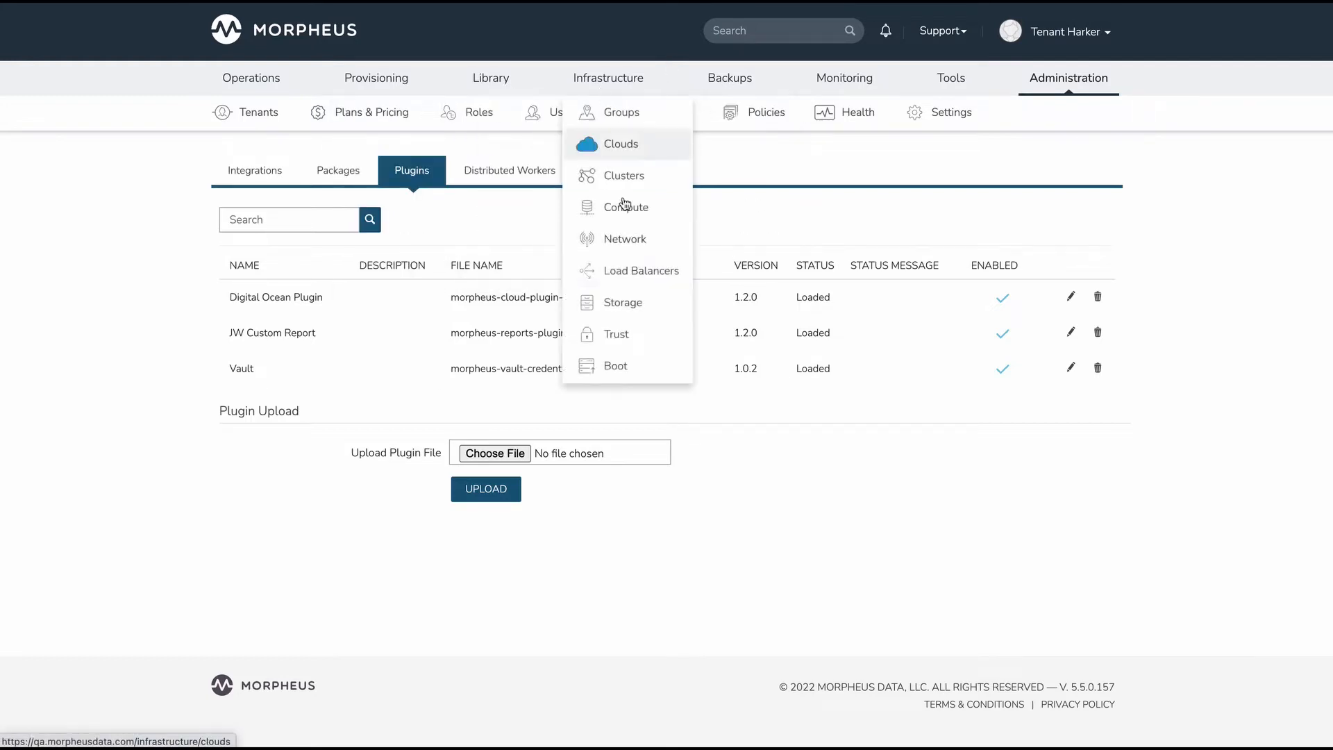
click(627, 337)
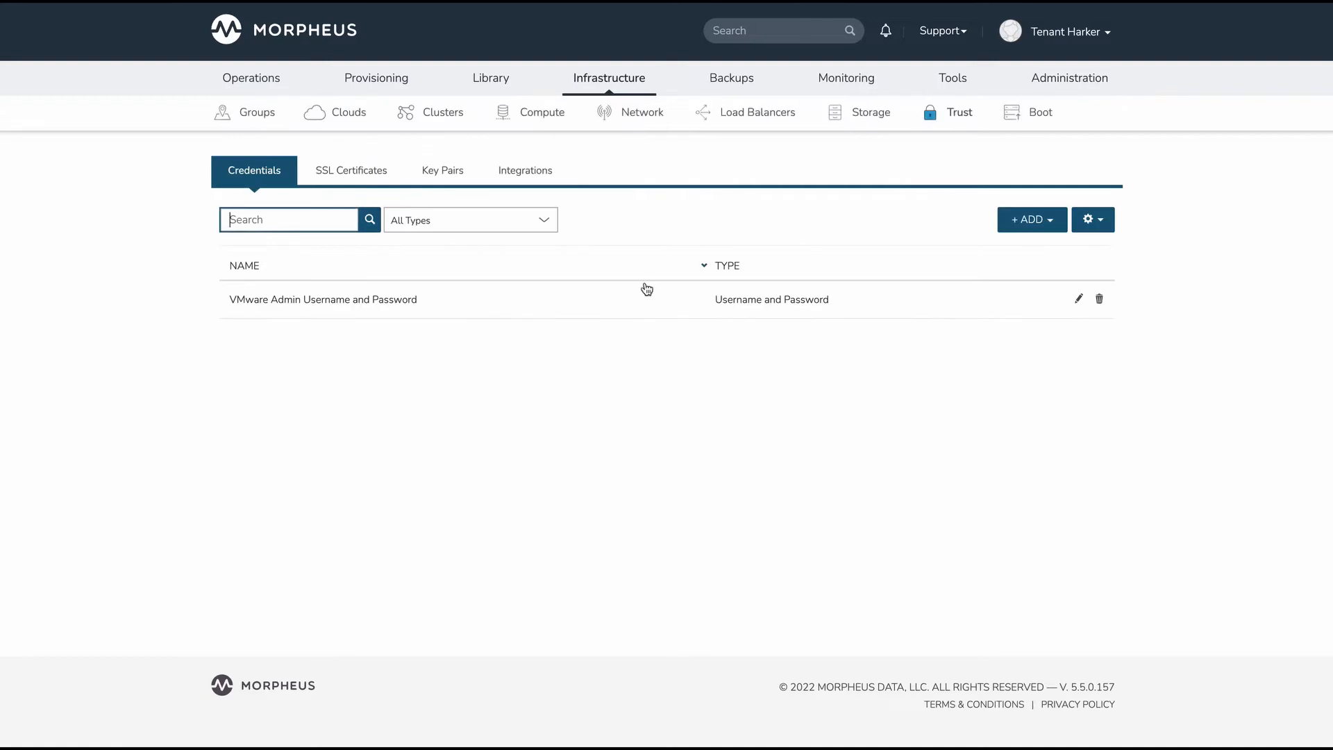
click(535, 172)
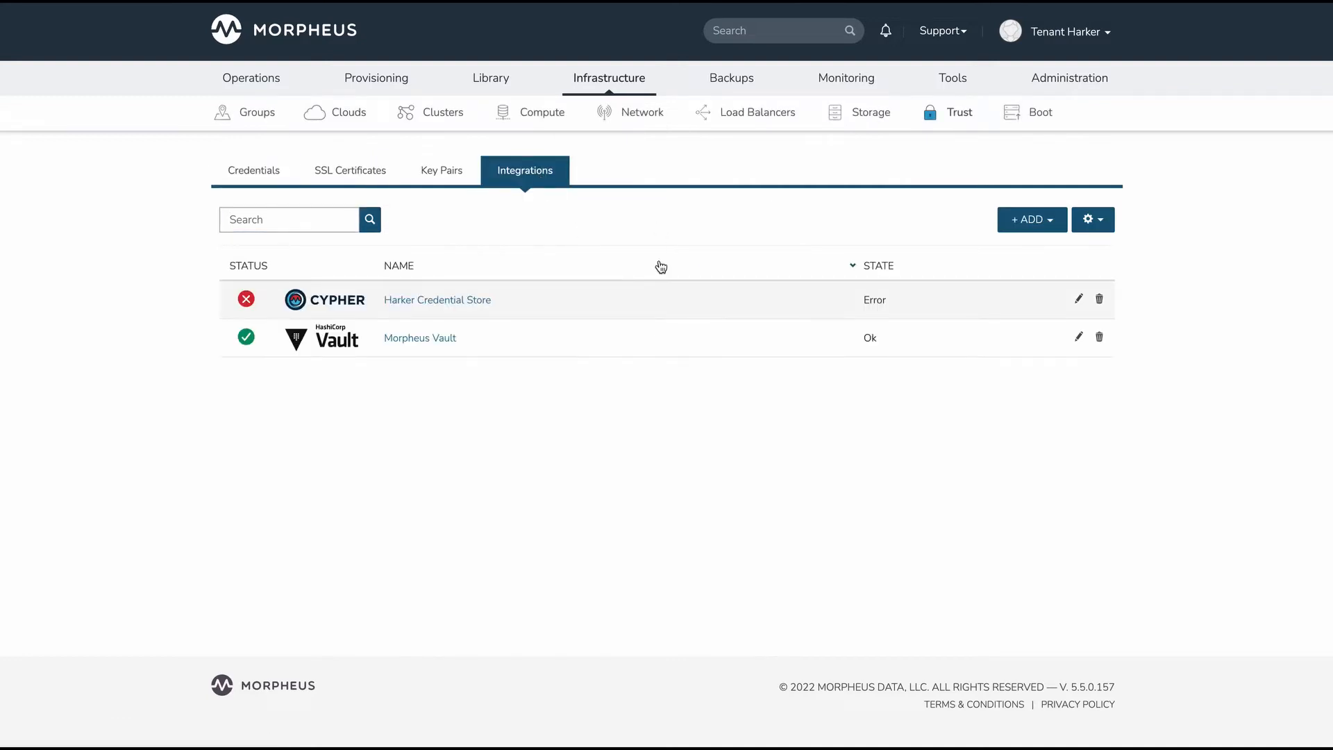
click(1048, 229)
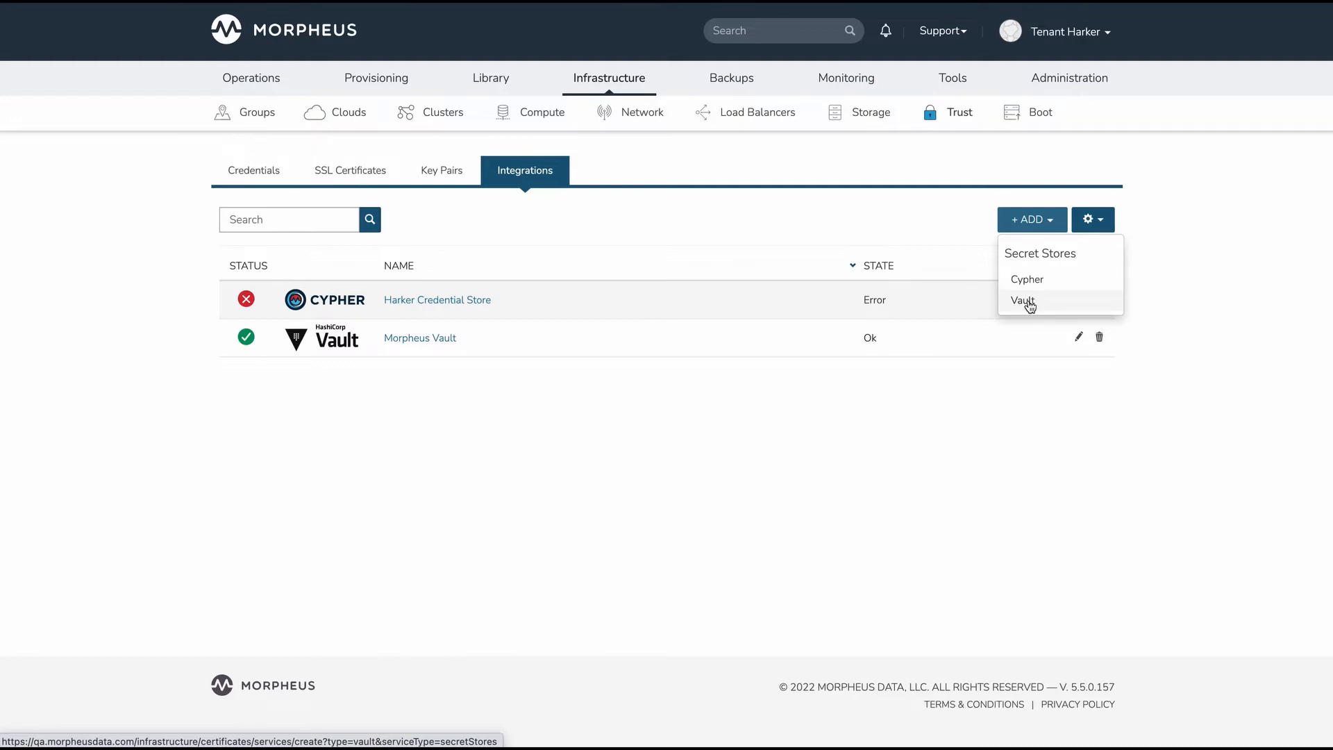
click(1032, 414)
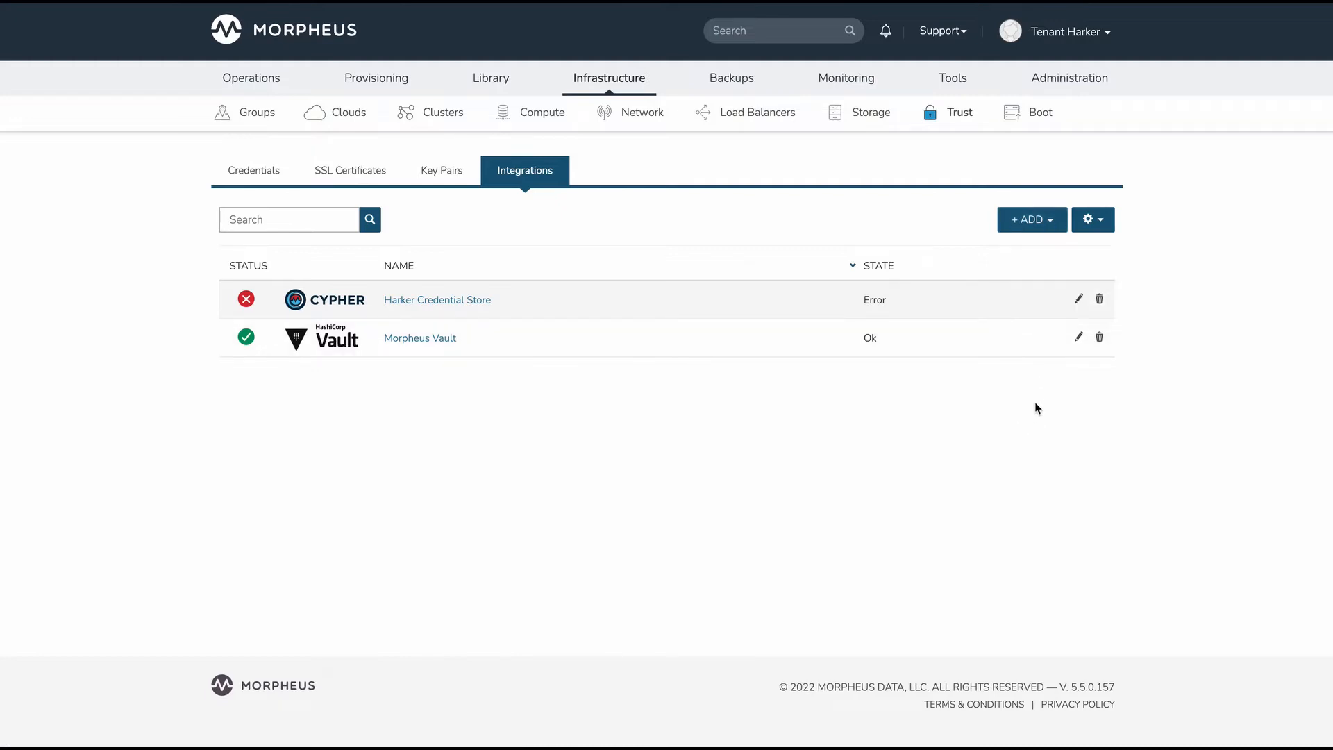
Open the Morpheus Vault integration's settings and save them
click(1076, 338)
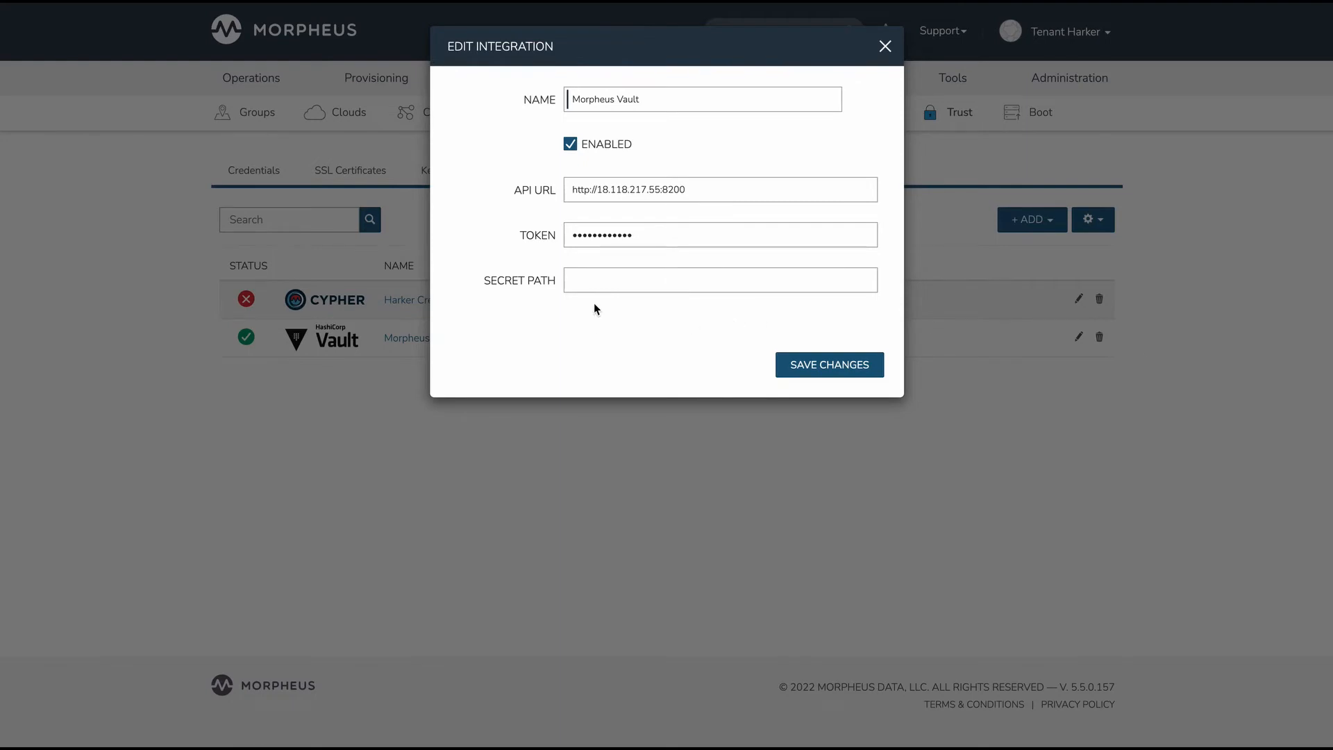
click(827, 366)
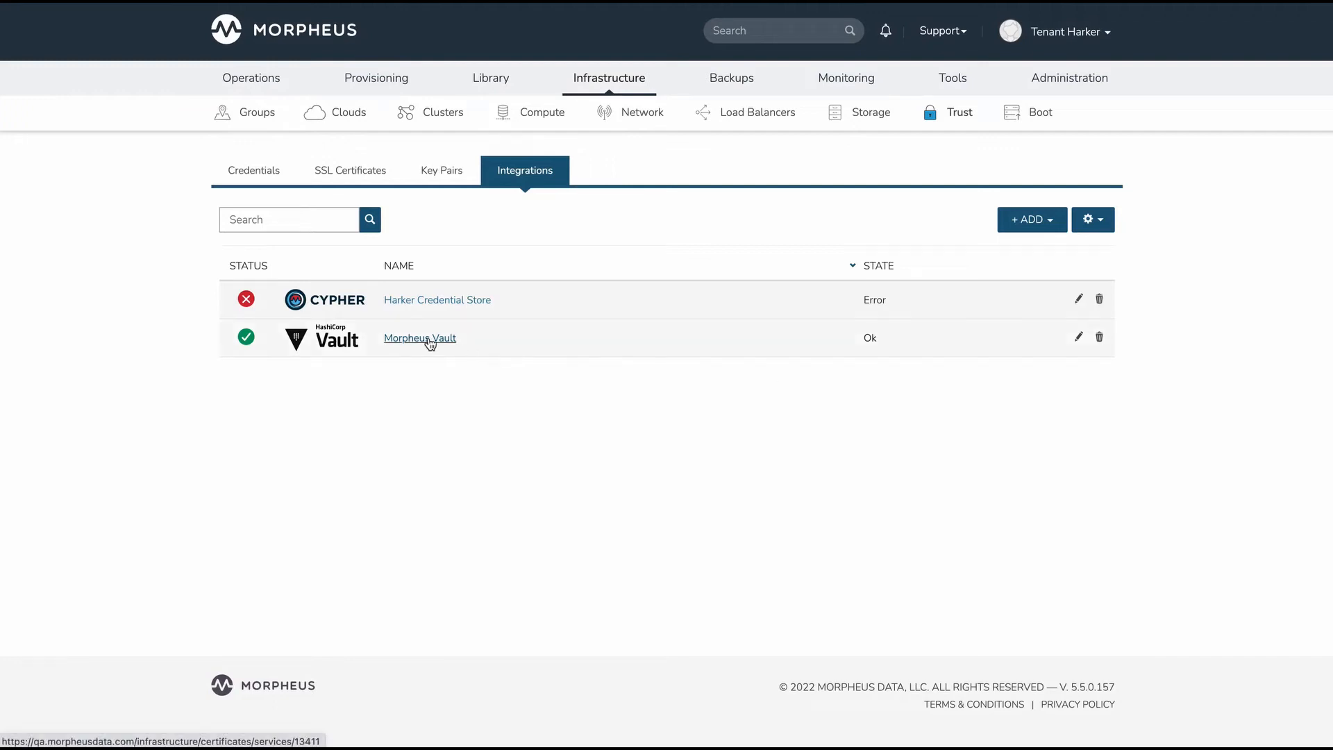
Start adding a Username And Password credential with Morpheus Vault as its credential store
click(258, 172)
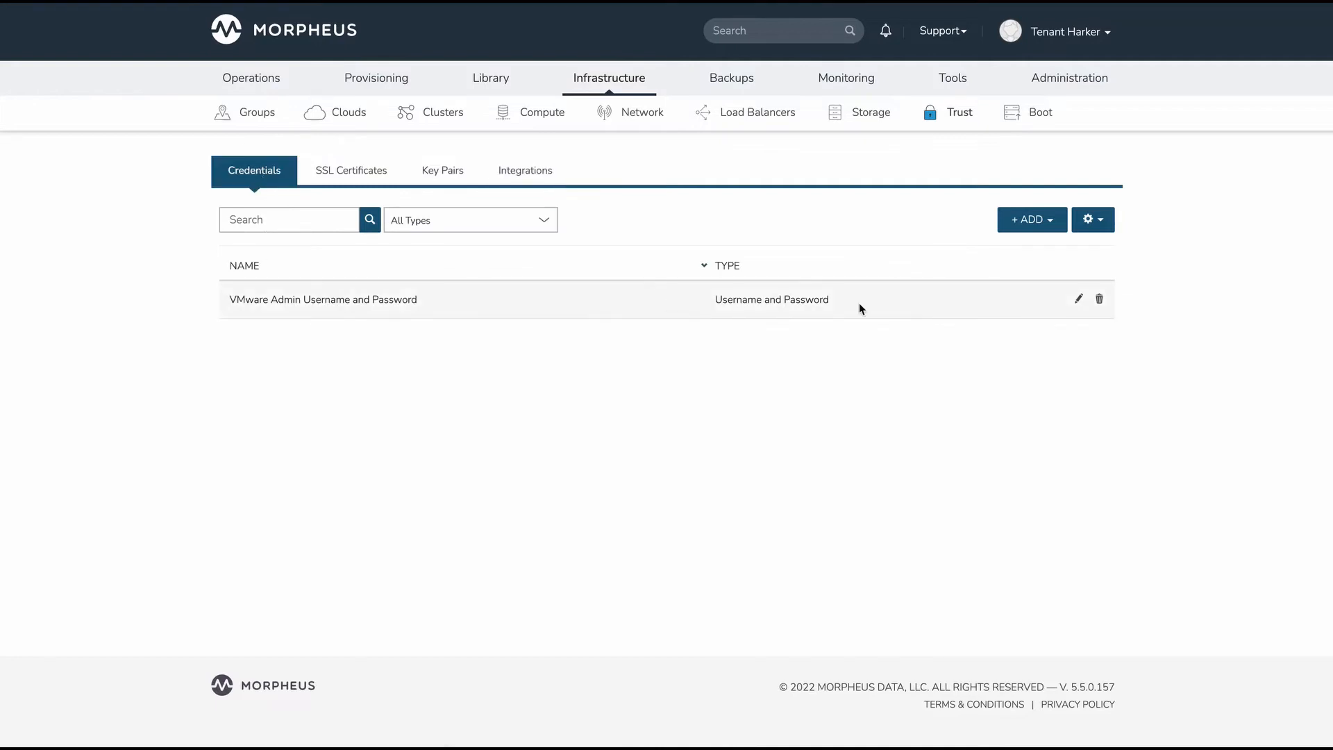
click(1043, 224)
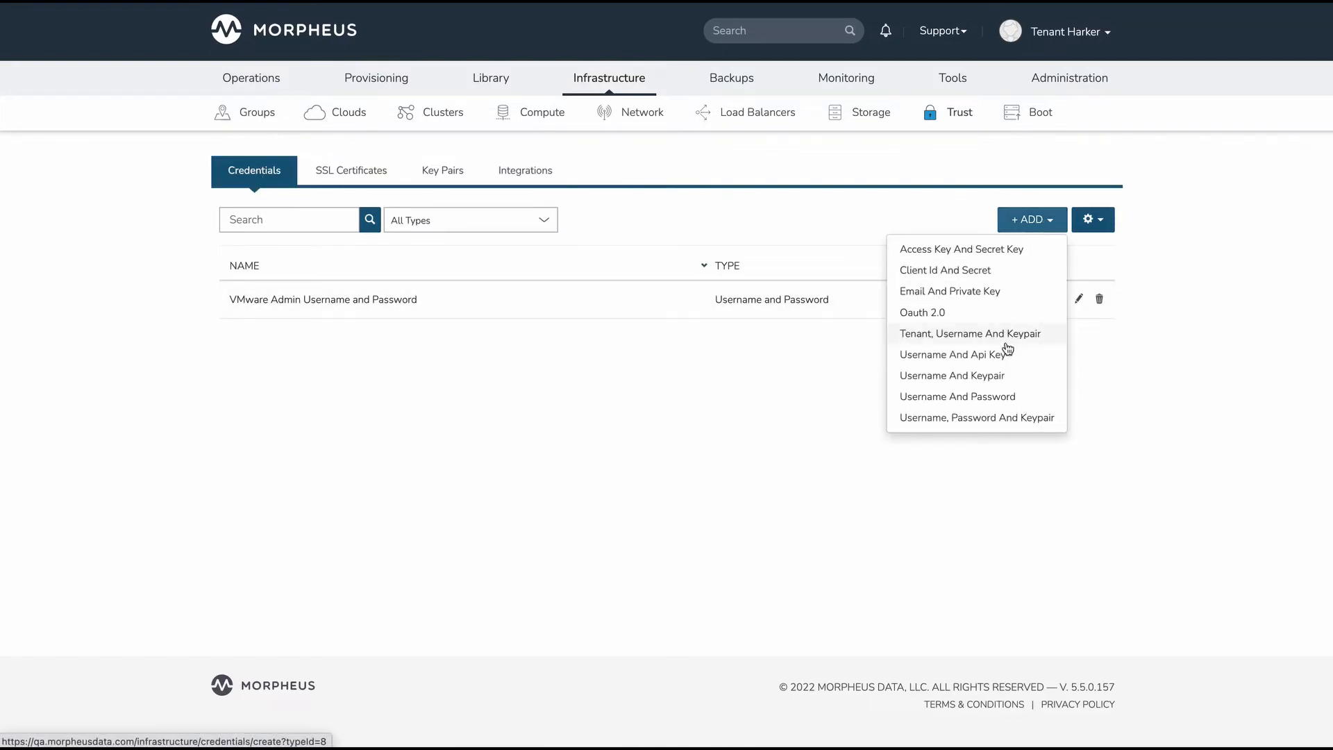
click(957, 402)
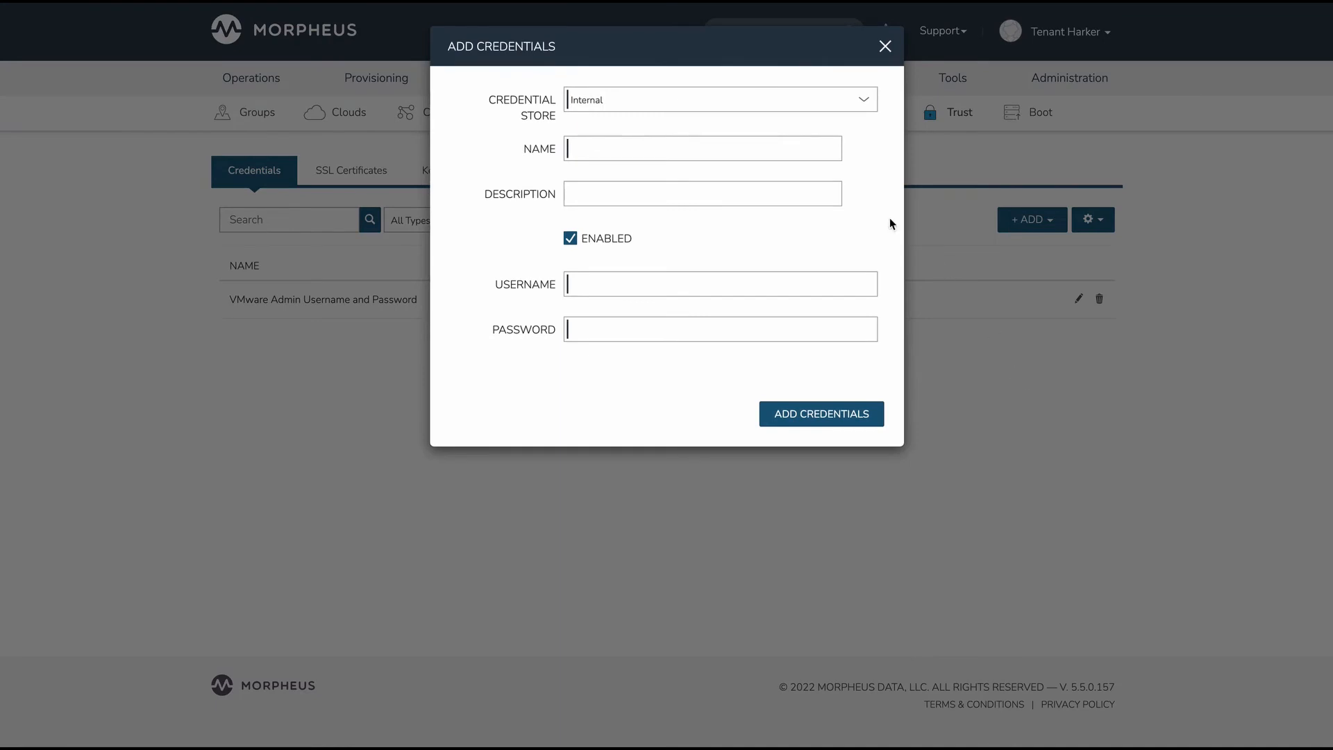
click(603, 98)
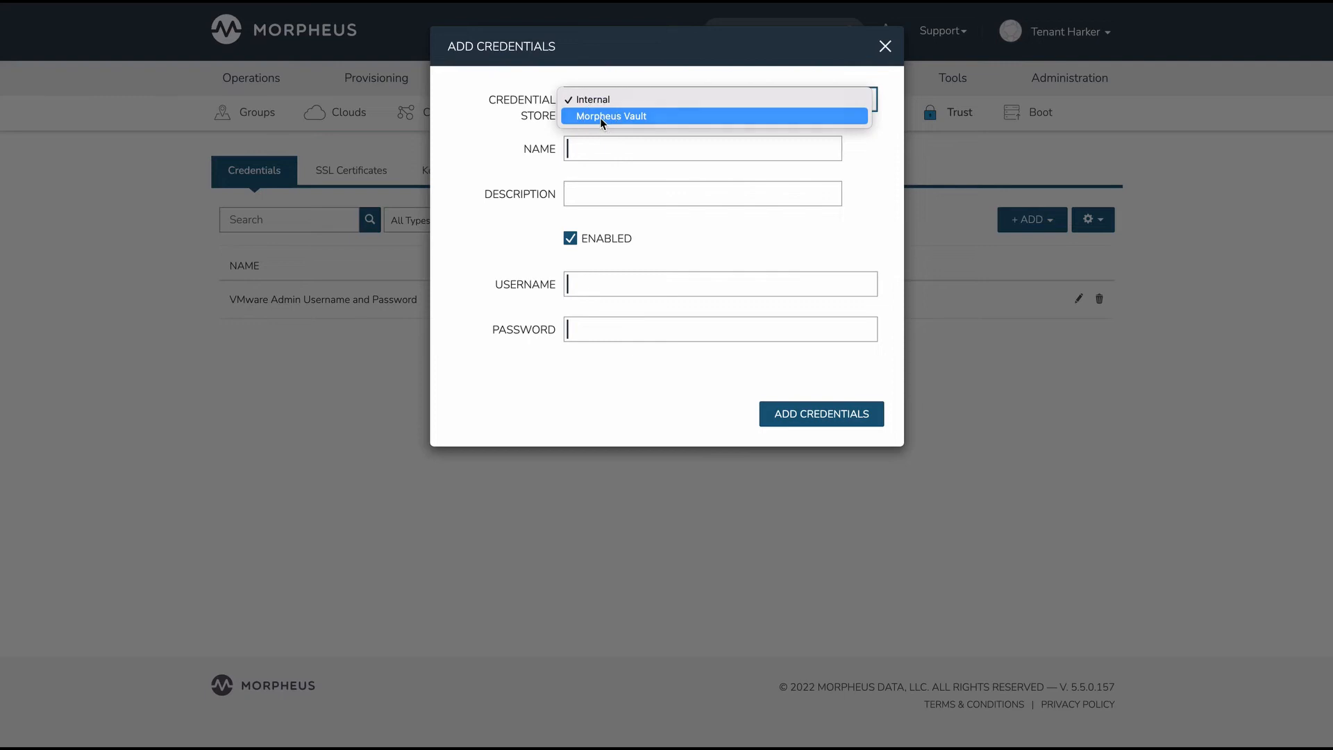
click(600, 118)
Name the credential my-vmware-admin-creds and enter the VMware admin username
click(597, 148)
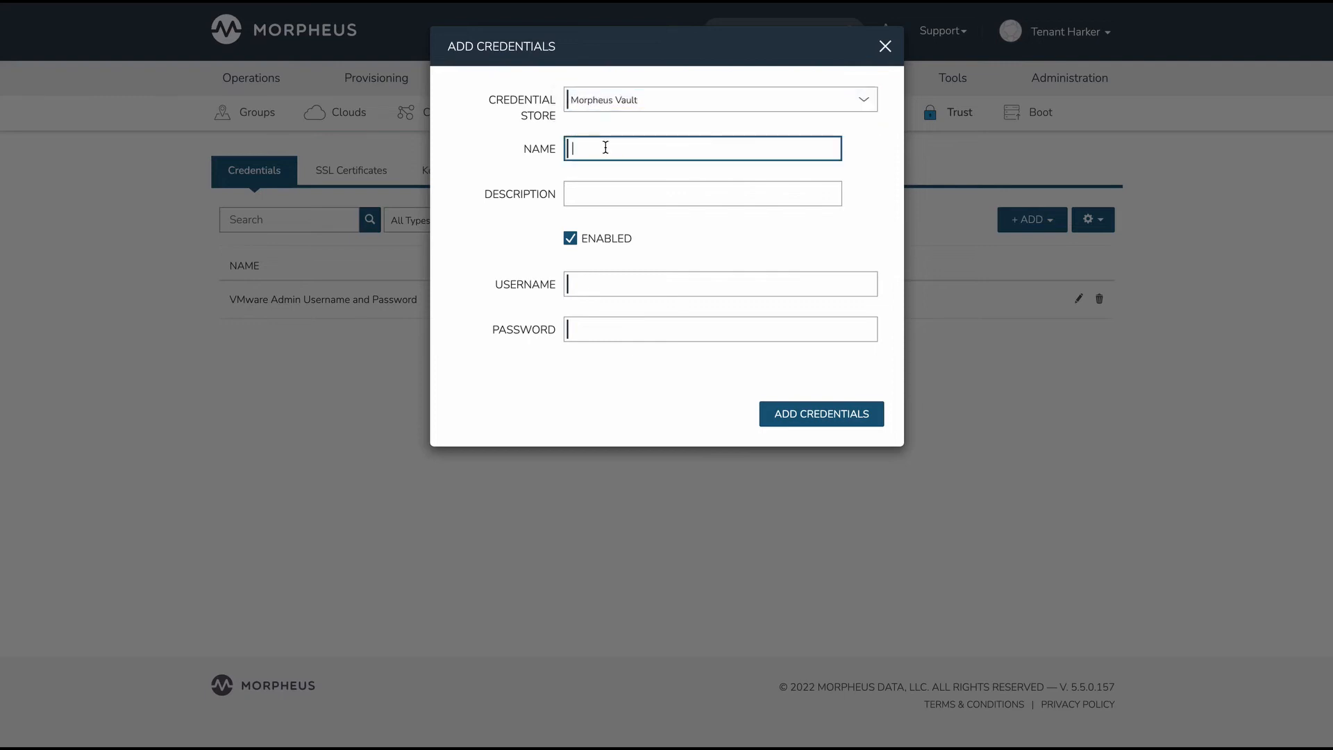
text(my-vmware-admin-creds)
click(588, 286)
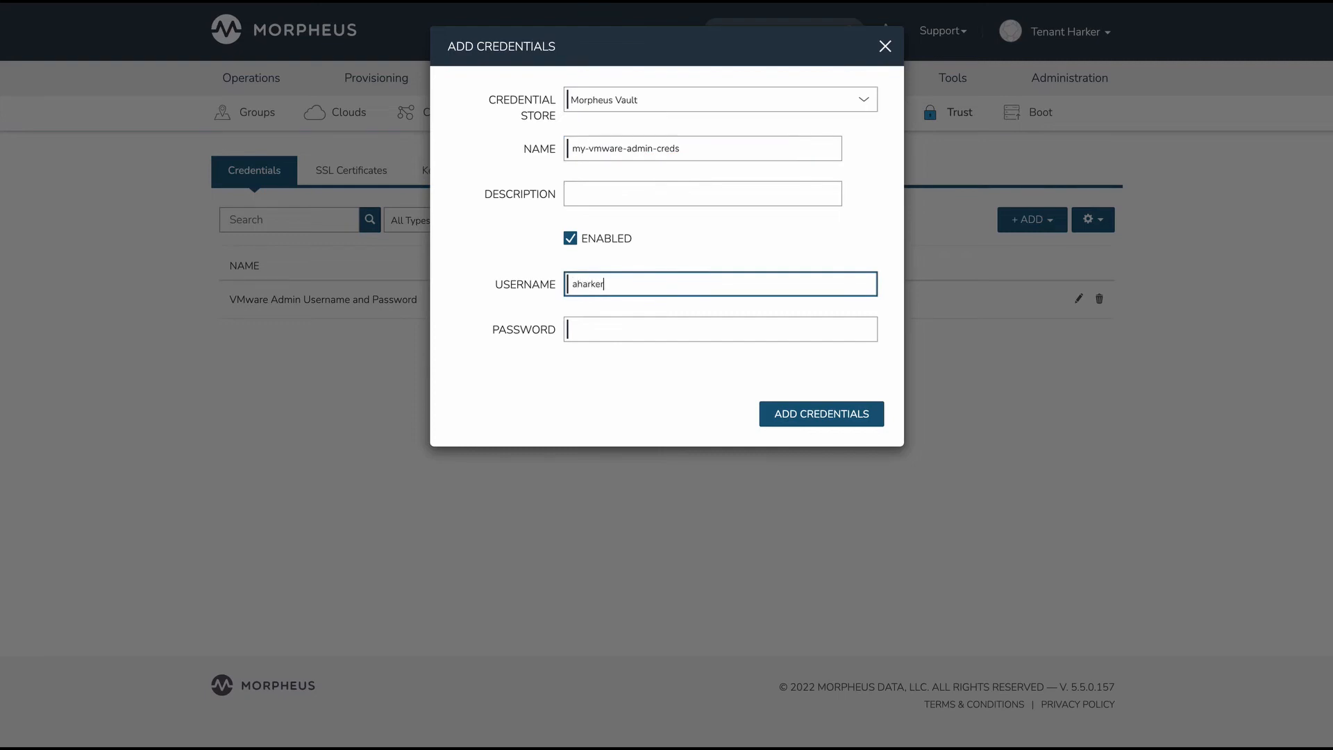
Enter the account password and add the credential
key(Tab)
text(••)
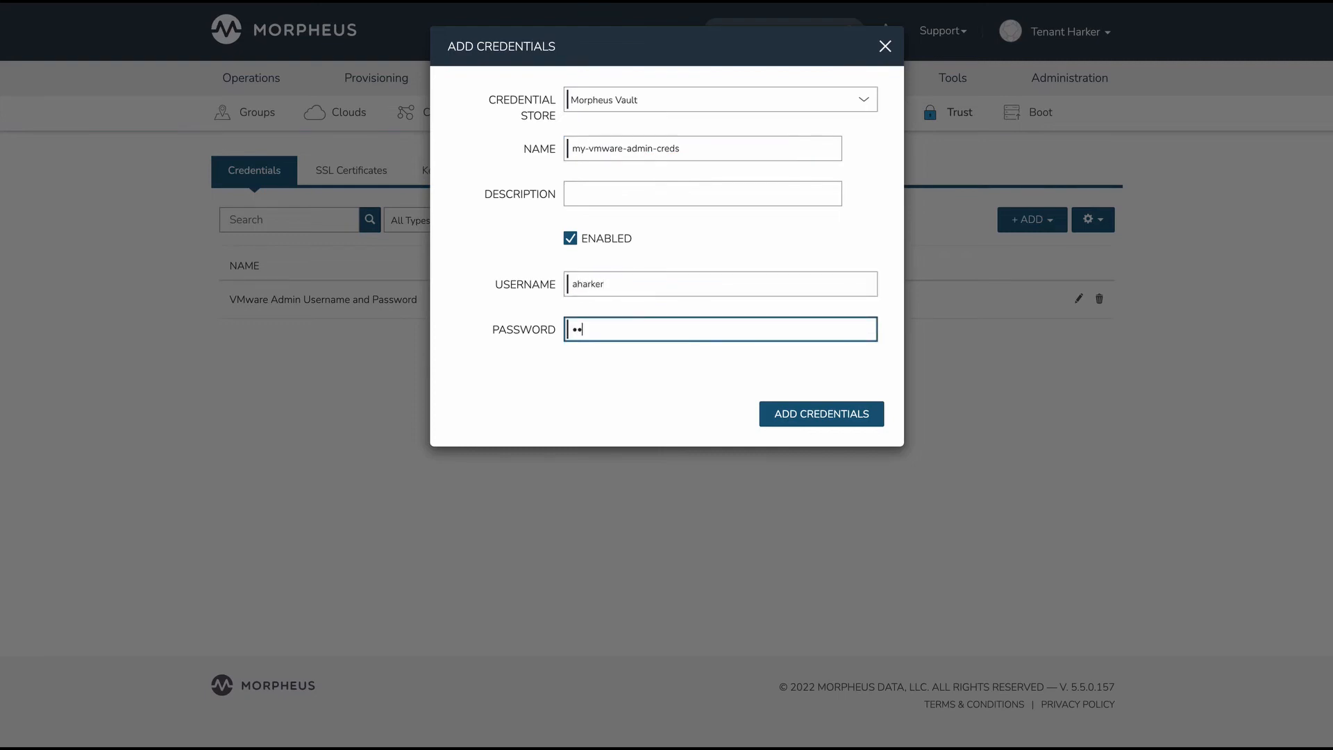
text(•••••••)
click(828, 415)
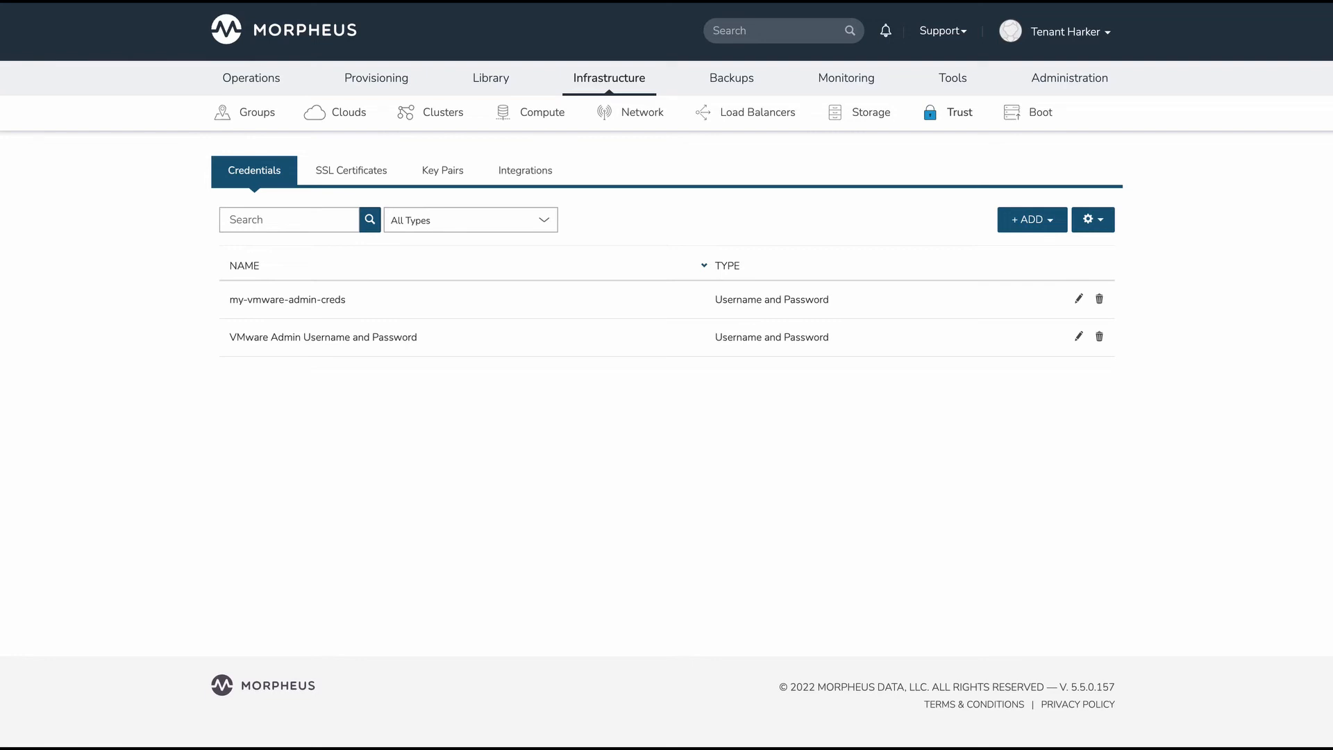
Switch to the terminal and run vault kv get secret/morpheus-credentials/my-vmware-admin-creds to read the stored secret
drag(0, 56, 952, 29)
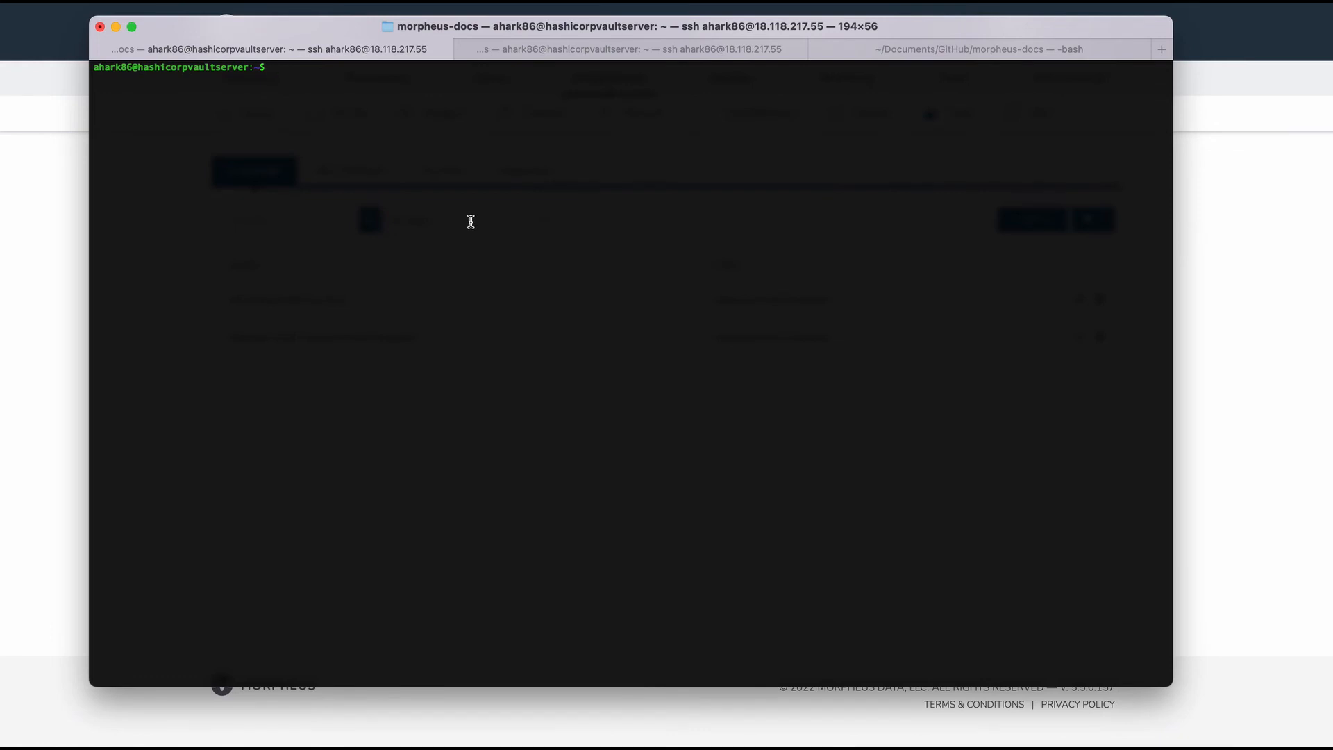
text(vault kv get secret/morpheus-credent)
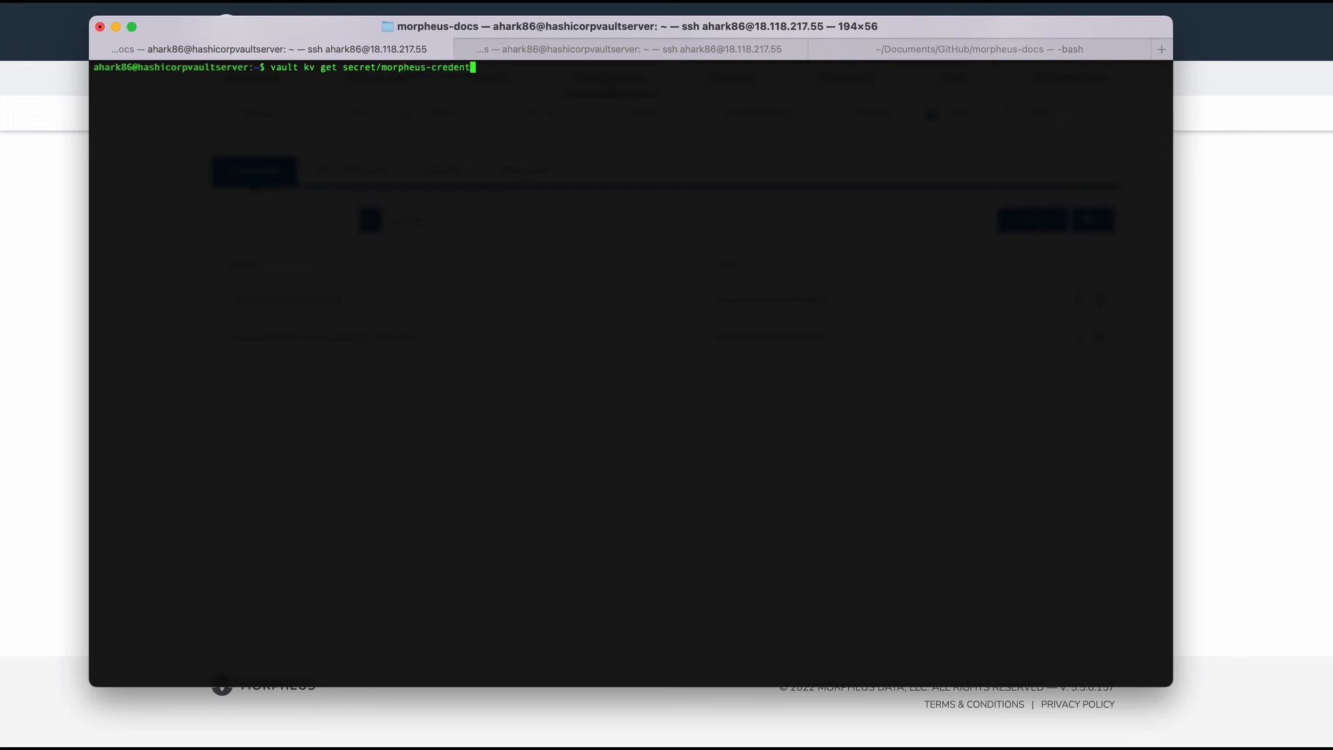
text(ials/)
drag(904, 22, 1023, 54)
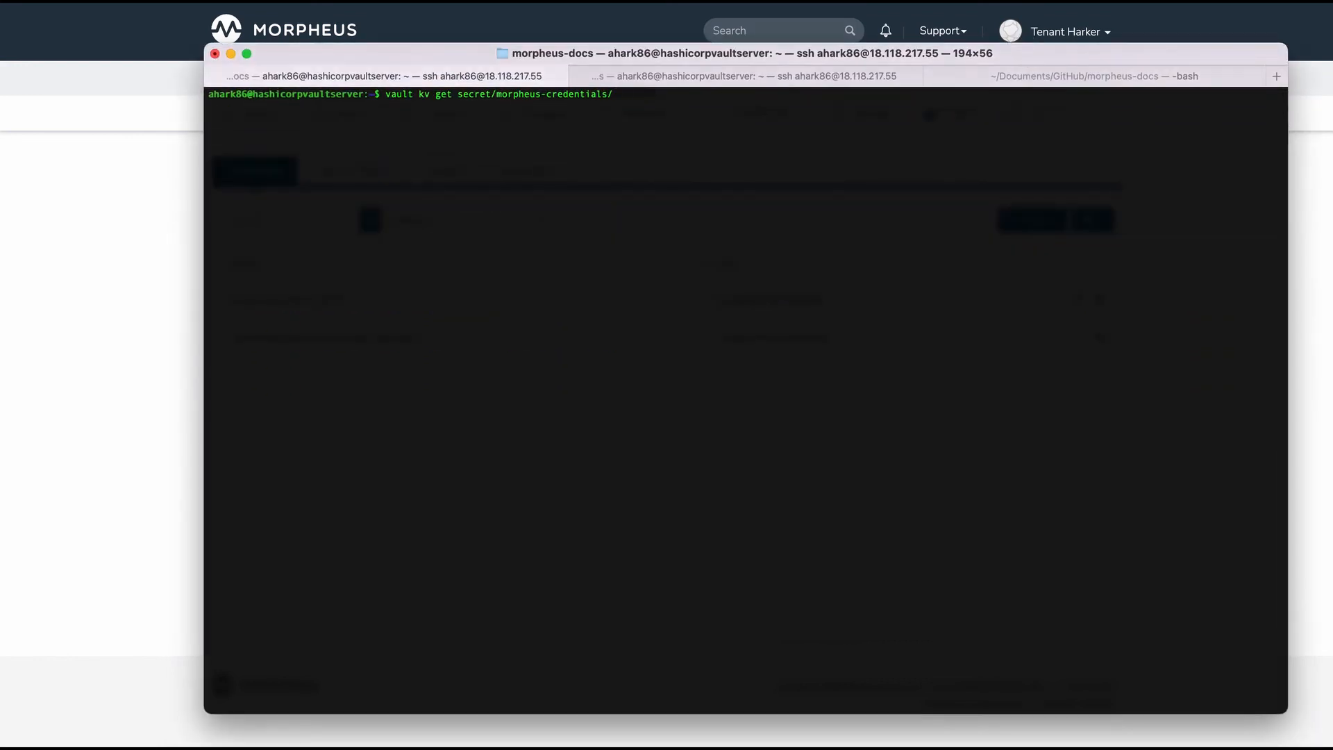
text(my-vmware-admin-creds)
key(Return)
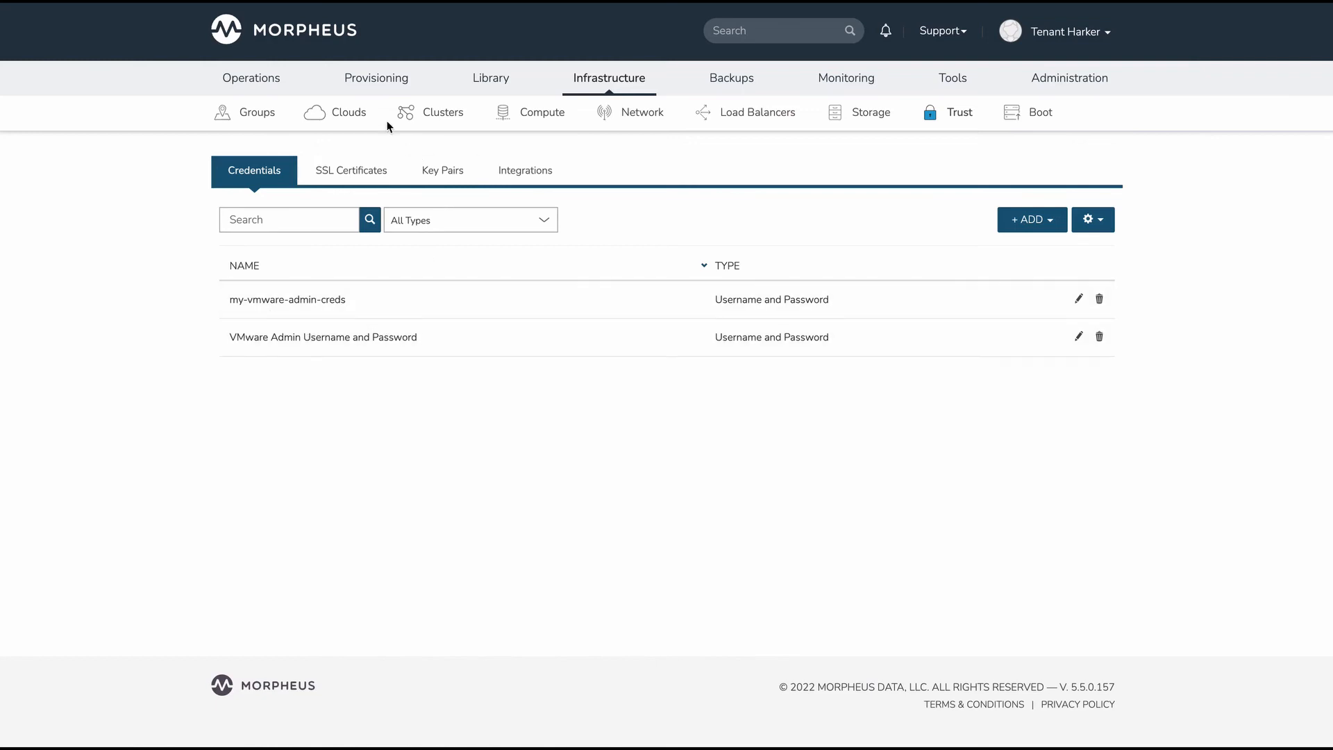
Start creating a new VMware vCenter cloud and proceed to its configuration
mouse_move(618, 80)
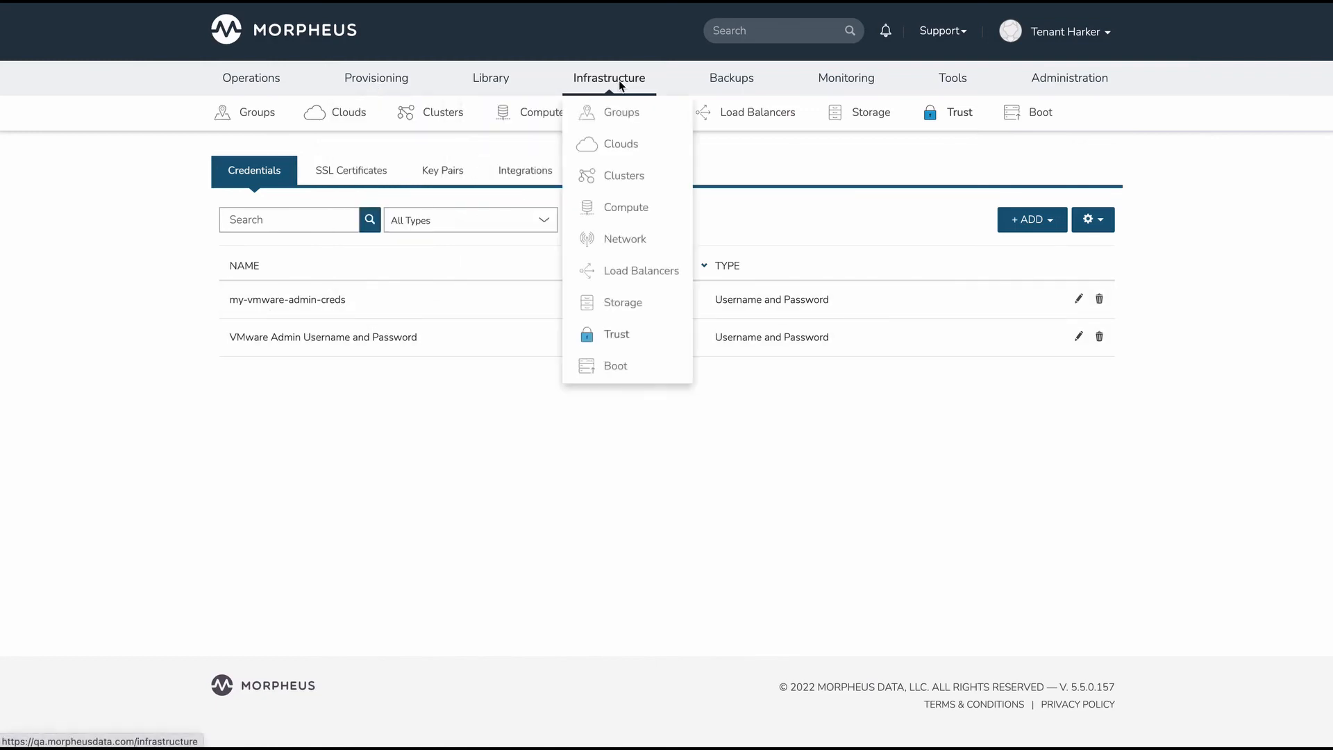
click(629, 144)
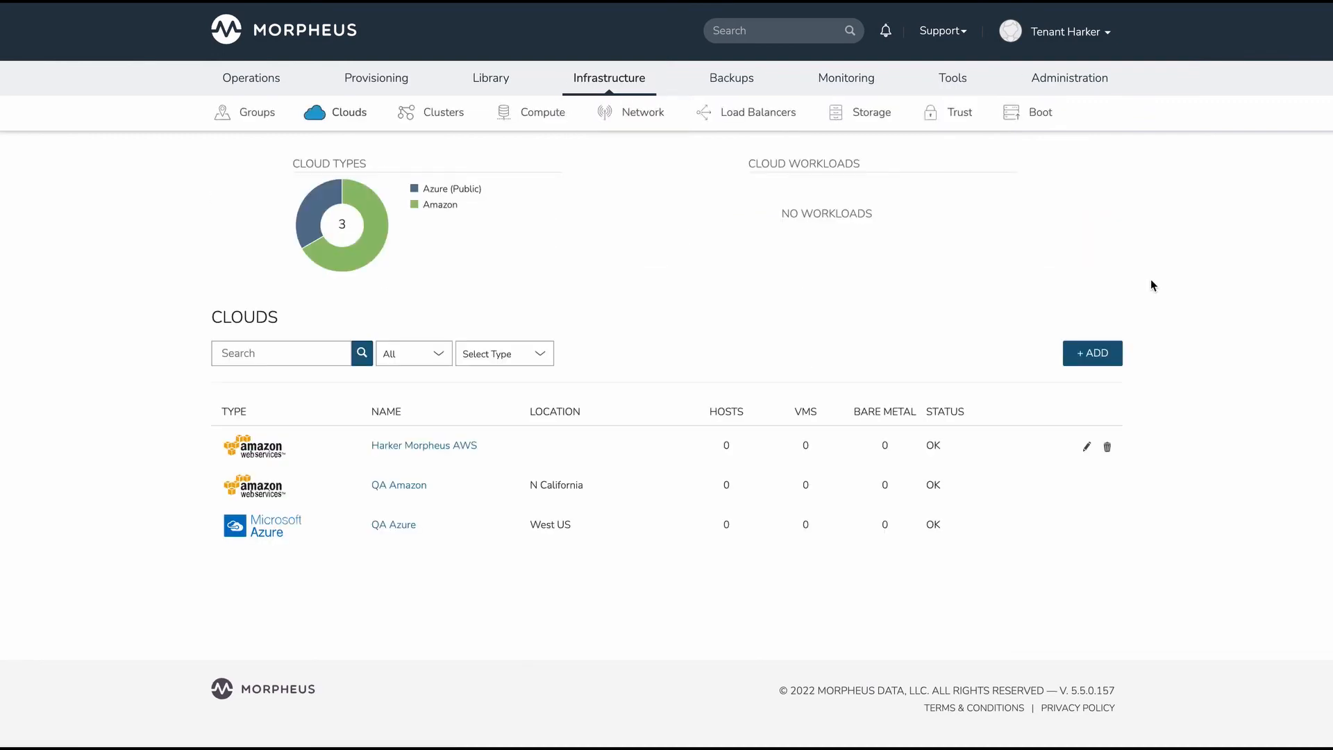
click(1098, 357)
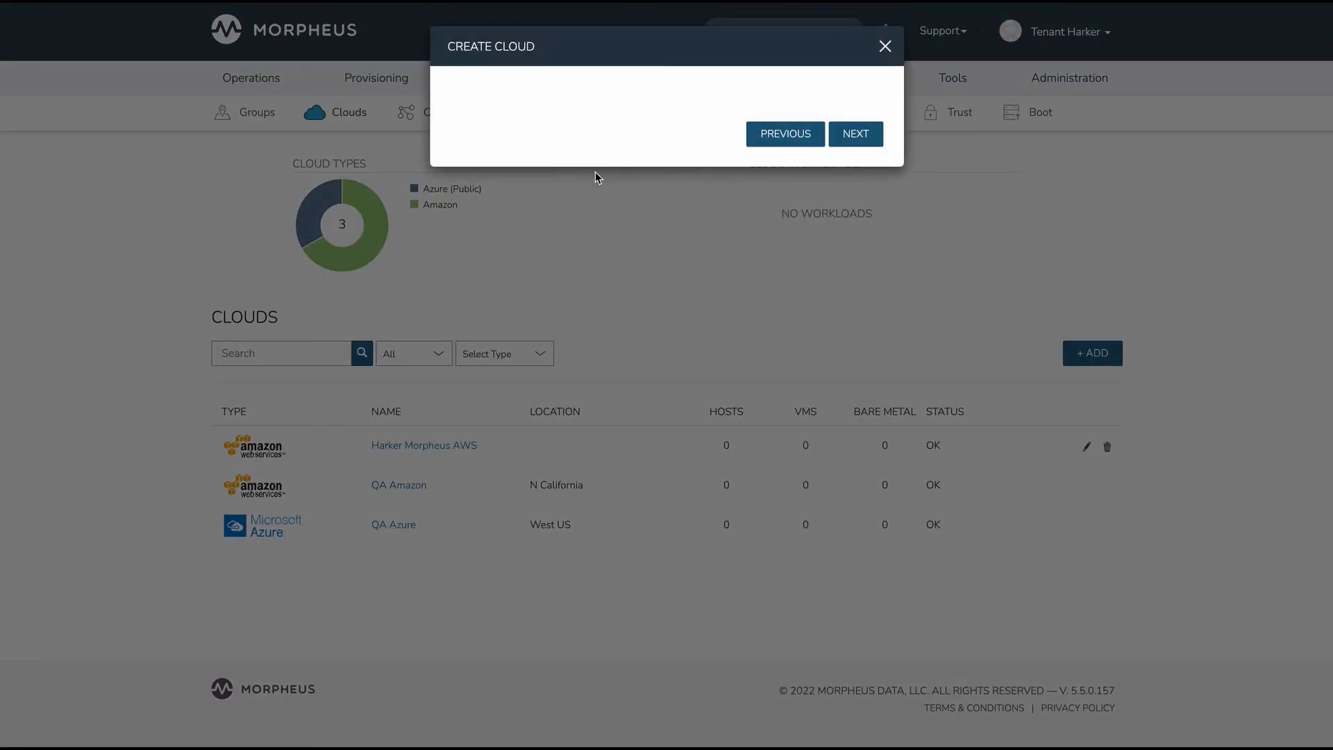
scroll(585, 217, down, 15)
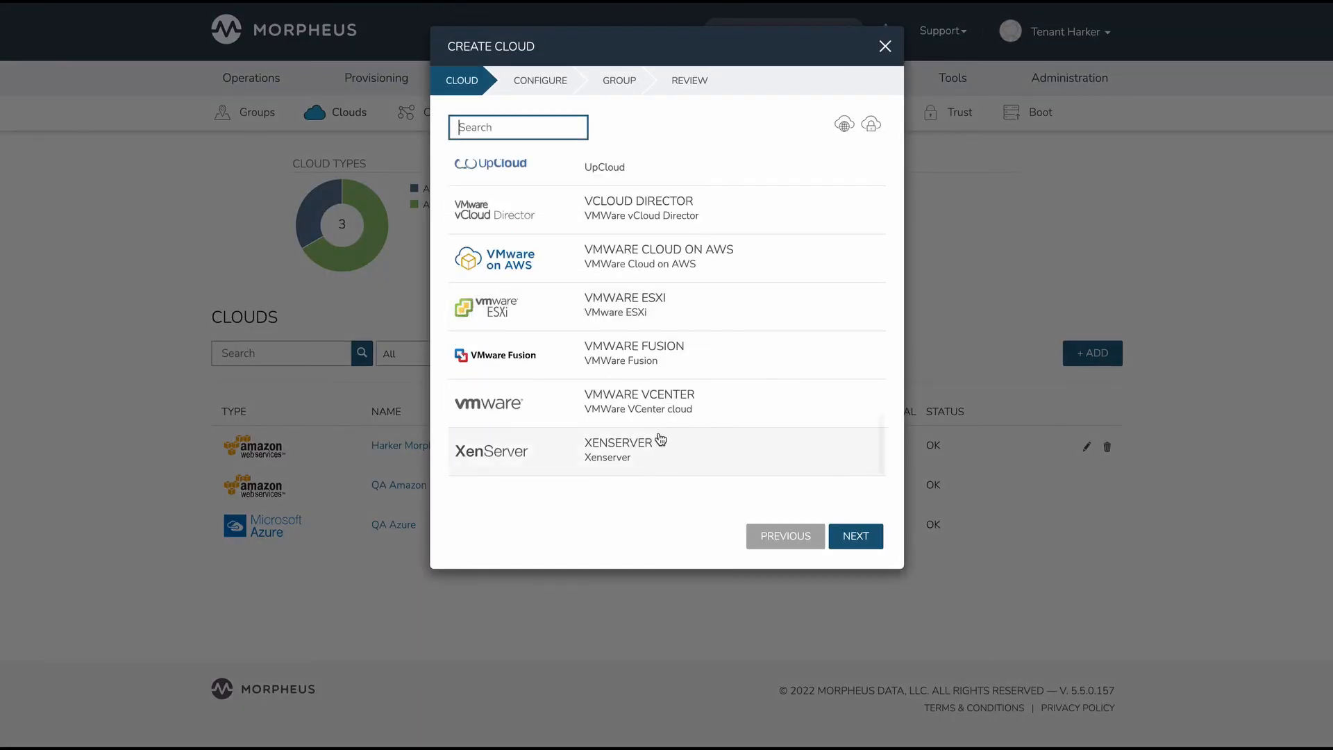
click(842, 538)
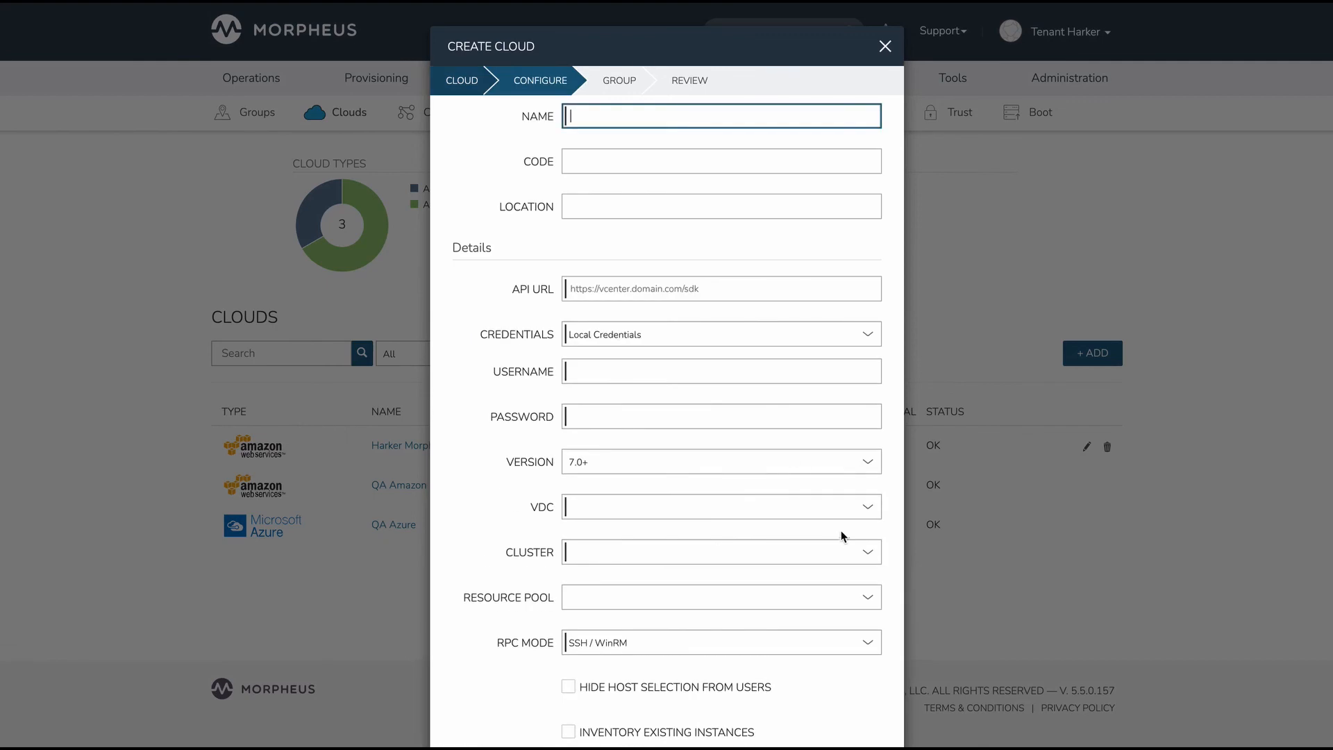
Set the new cloud's credentials to the existing my-vmware-admin-creds entry
scroll(535, 380, down, 2)
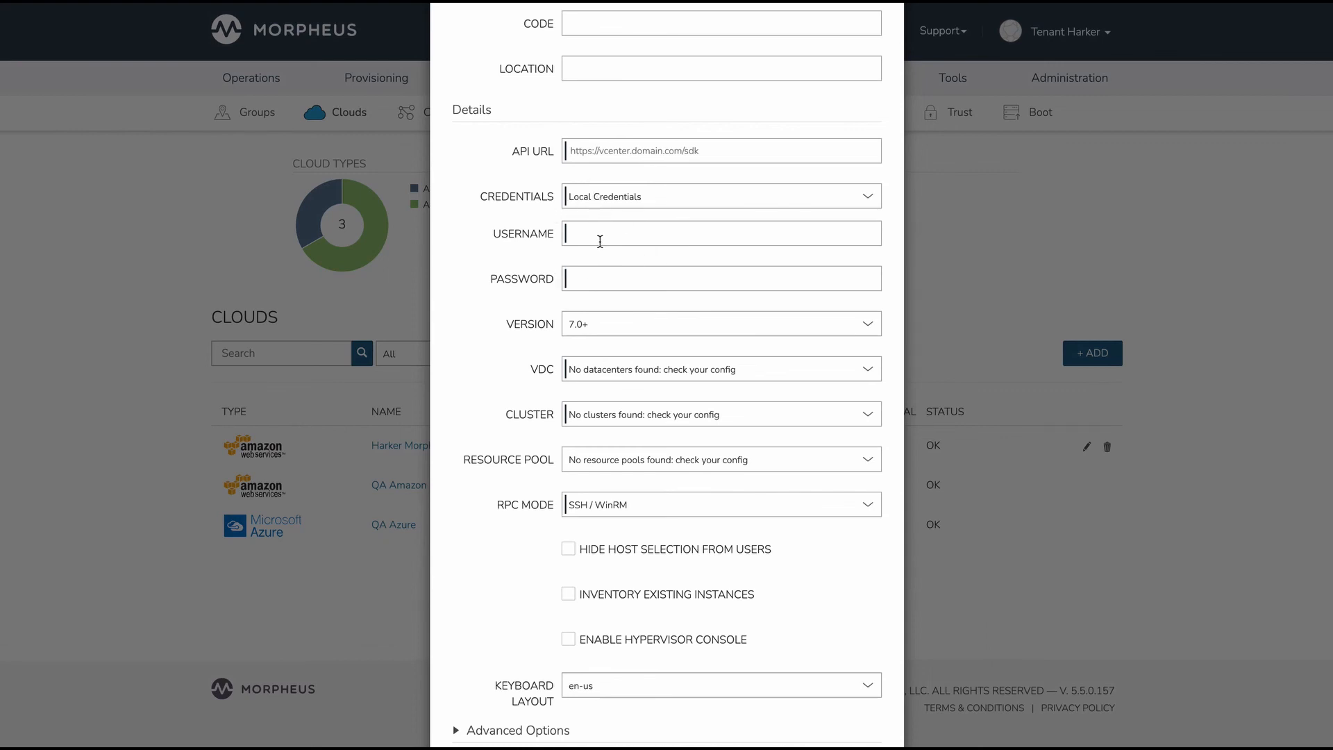
click(613, 200)
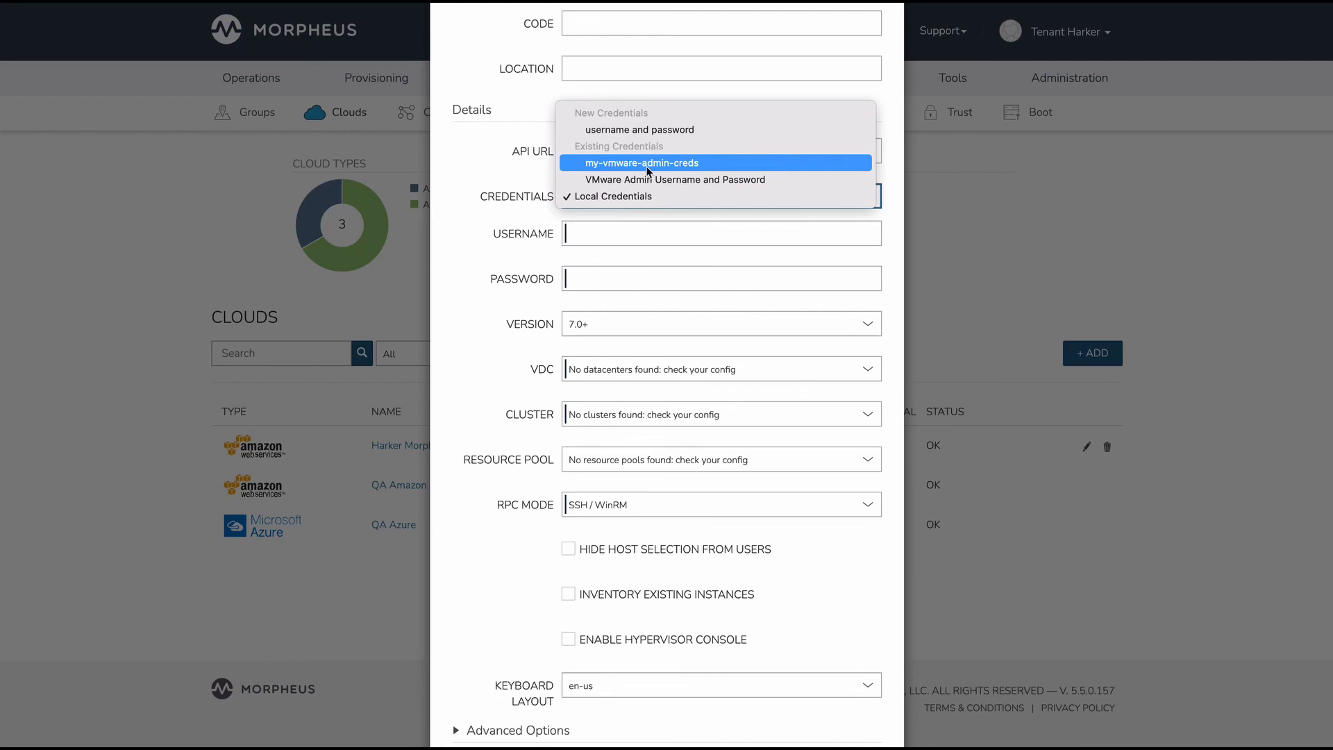
click(723, 170)
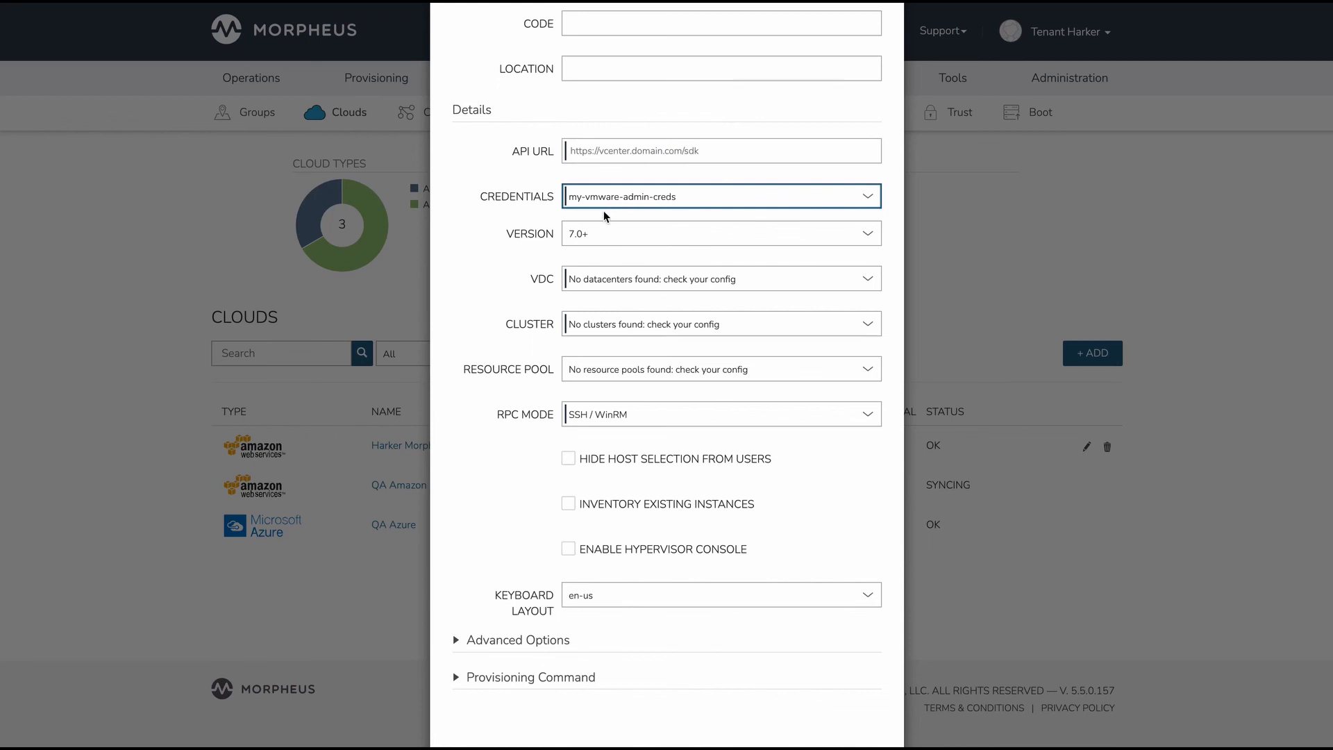
click(608, 203)
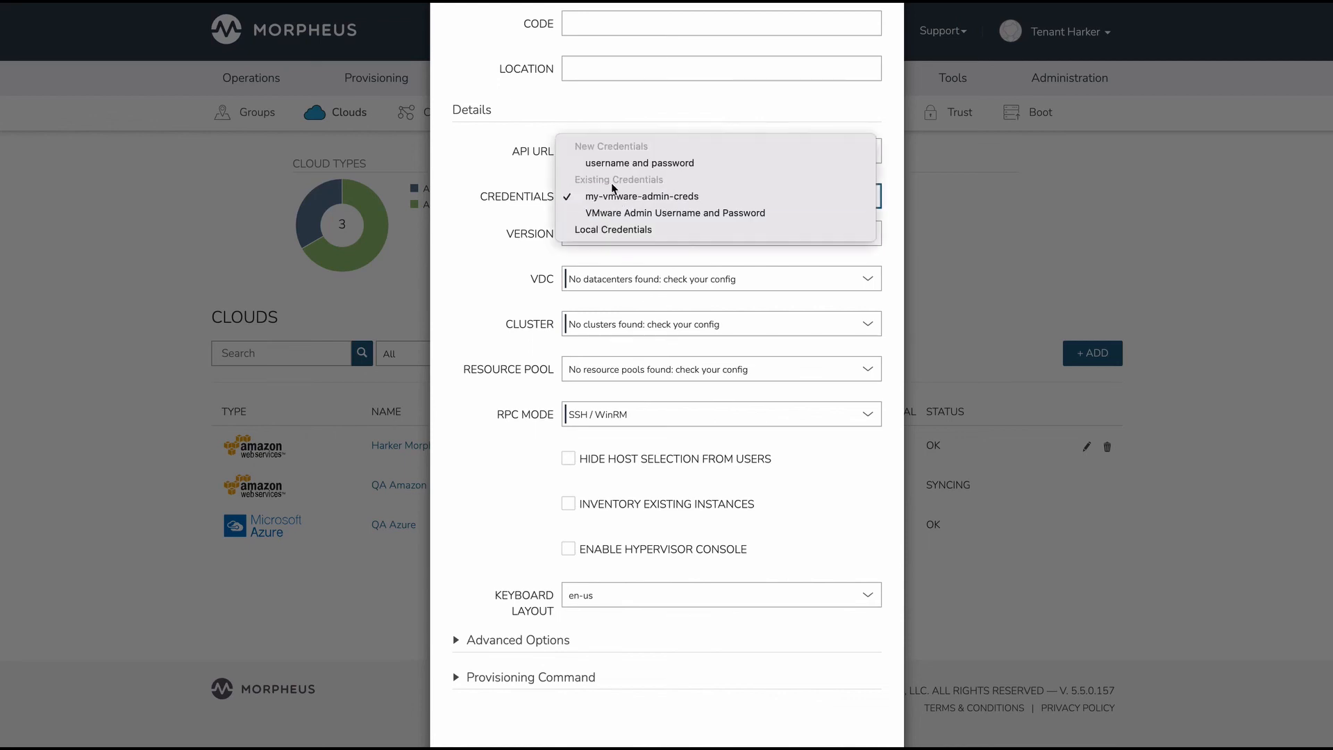
click(481, 219)
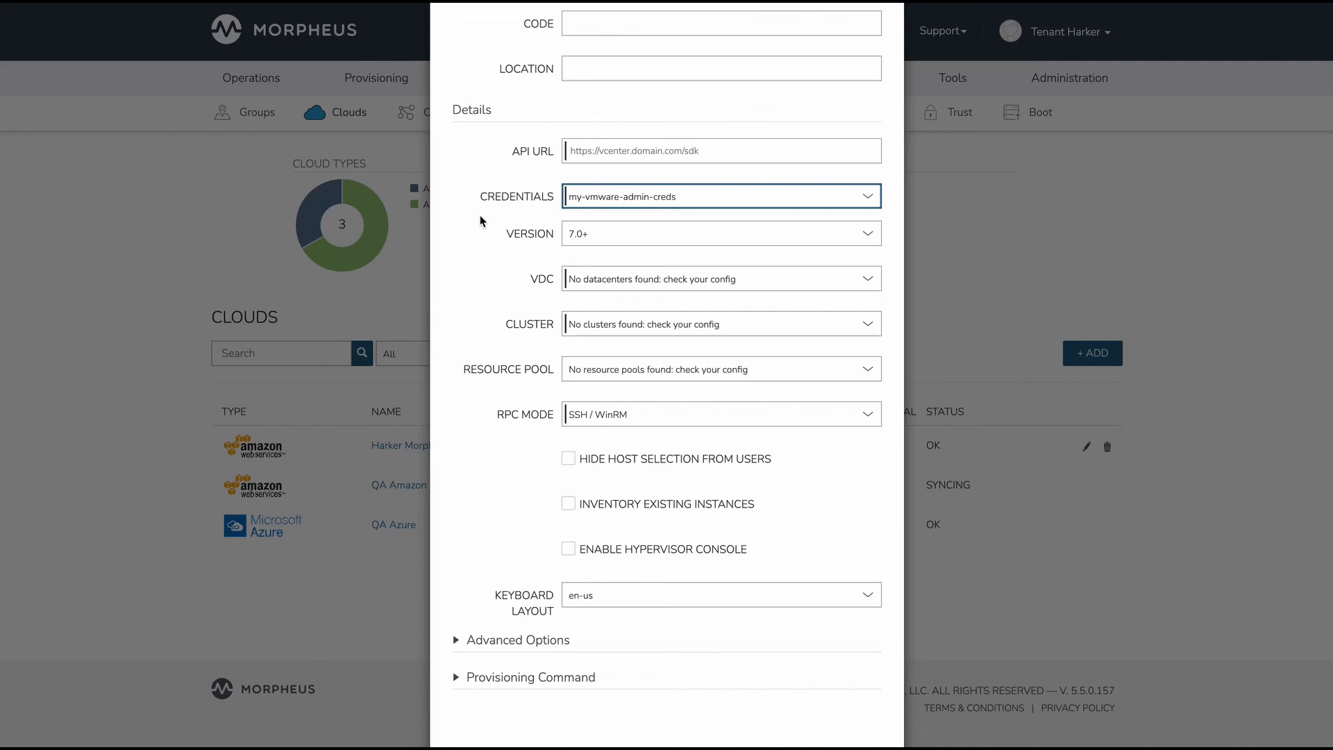
scroll(479, 223, up, 2)
scroll(479, 227, up, 2)
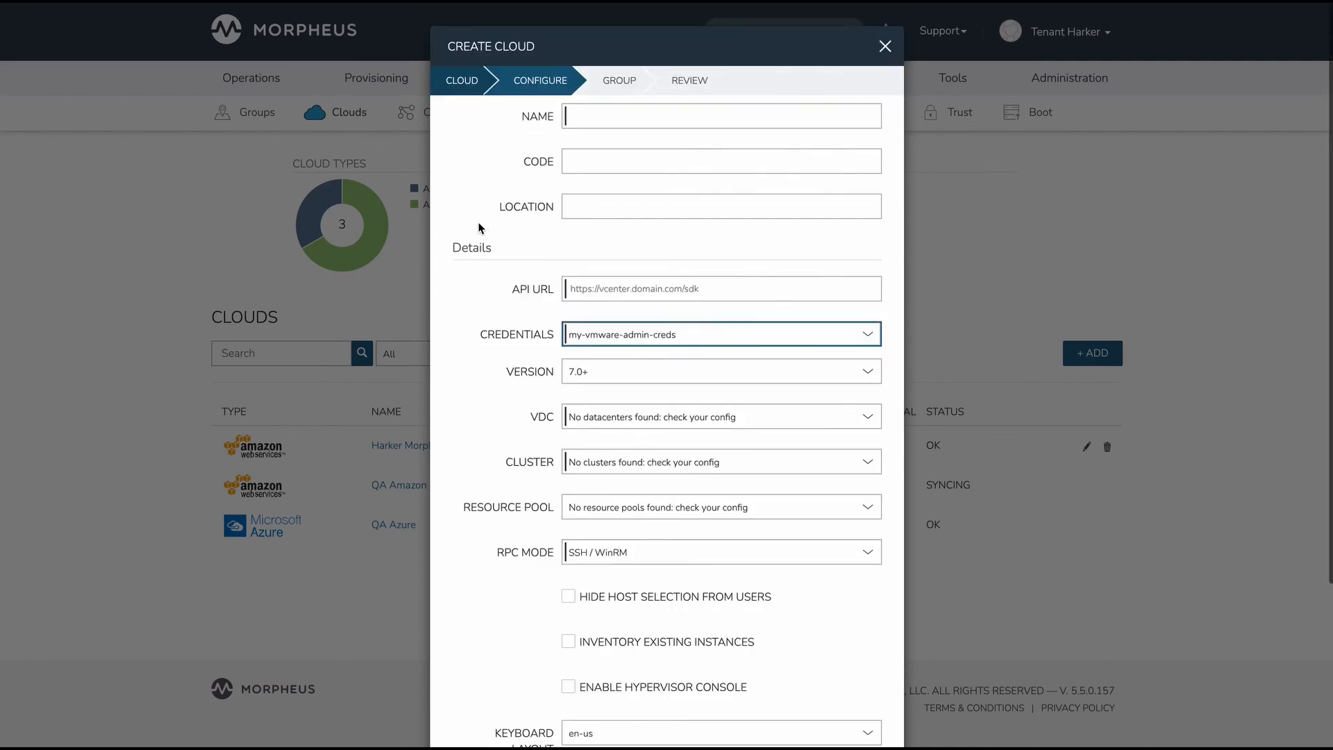